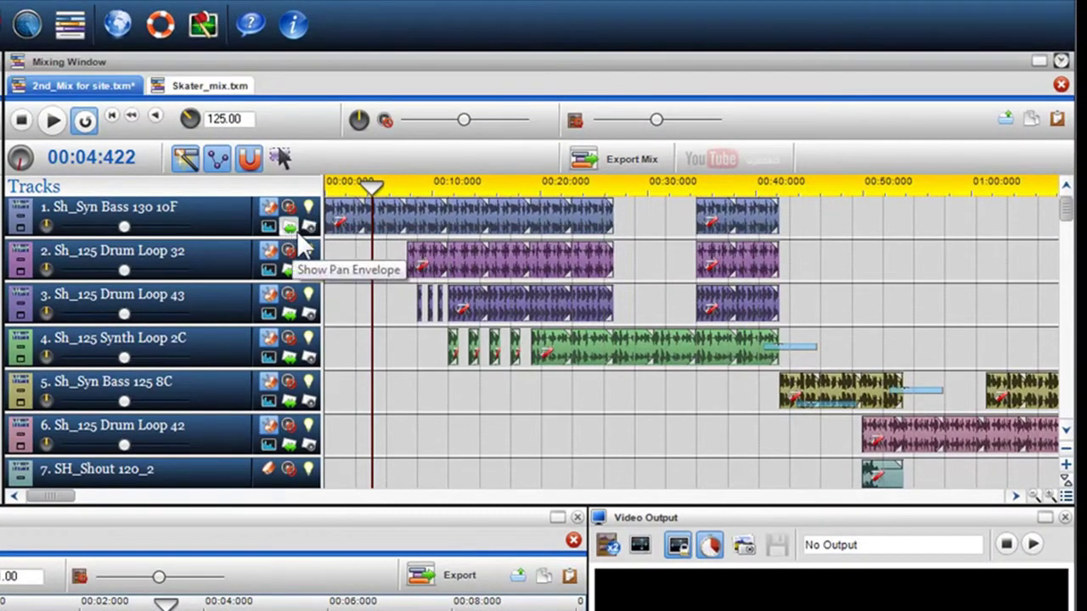
Step: Show the red volume envelope on track 1 and the blue pan envelope on track 2 (Drum Loop 32)
right_click(629, 209)
mouse_move(660, 226)
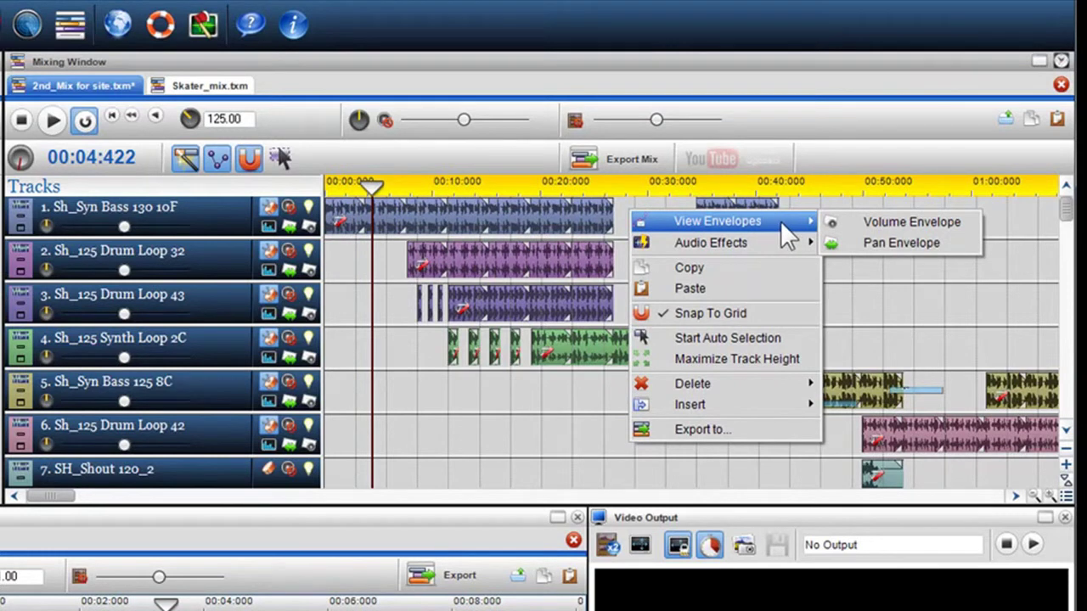
click(874, 222)
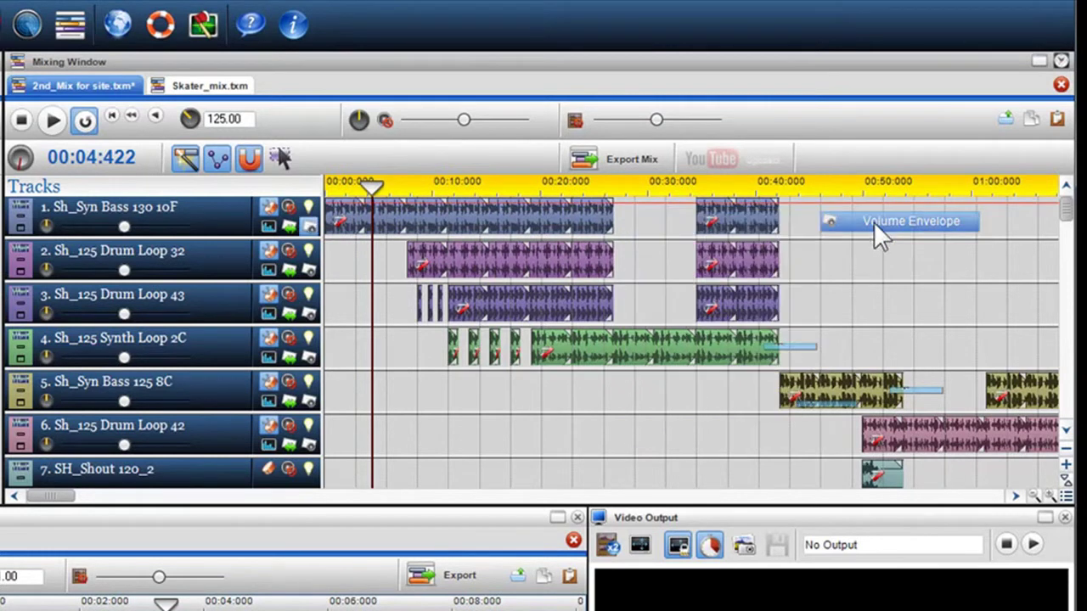
click(289, 280)
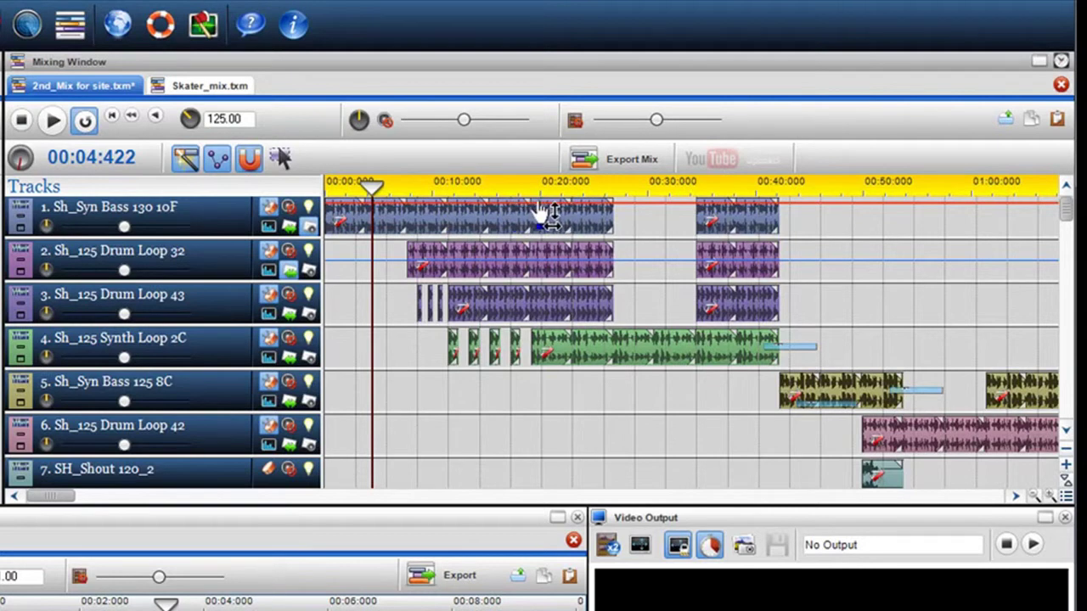
Step: Insert several nodes on the Syn Bass track's volume envelope across its first clip
mouse_move(543, 217)
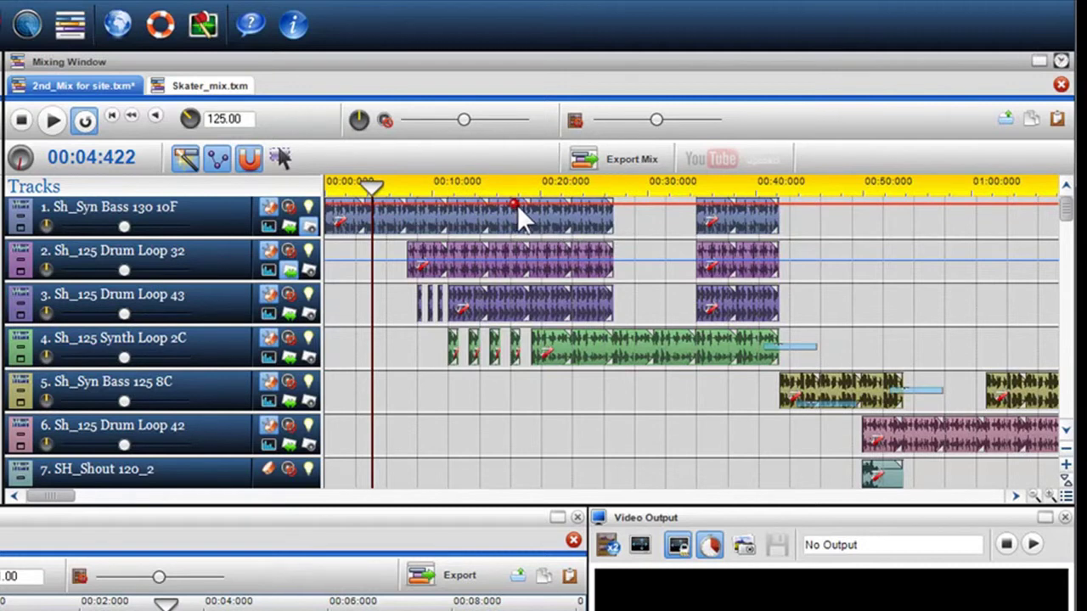
right_click(573, 205)
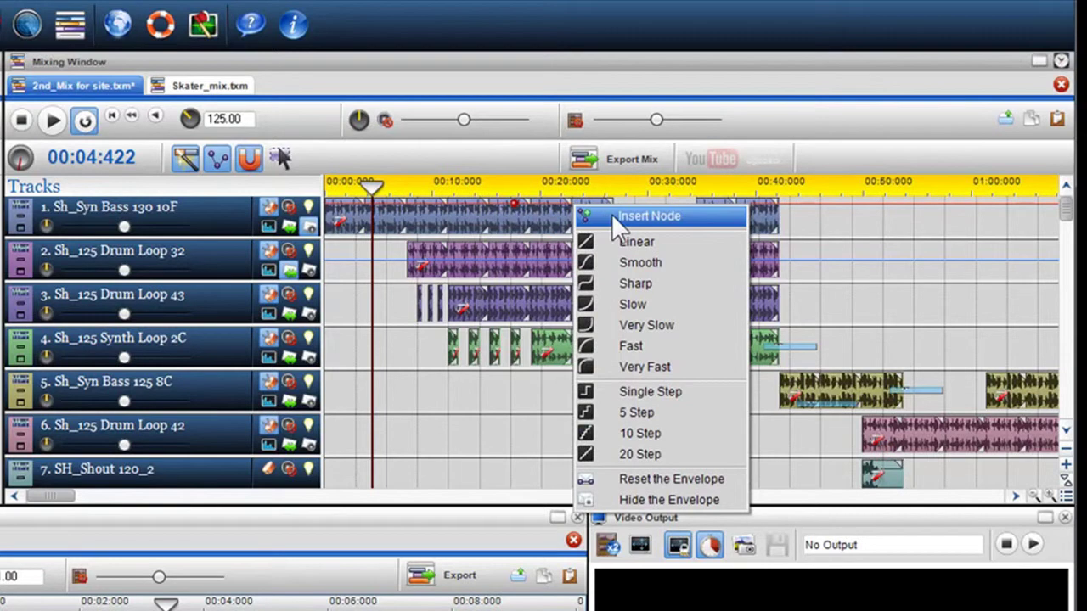
click(612, 216)
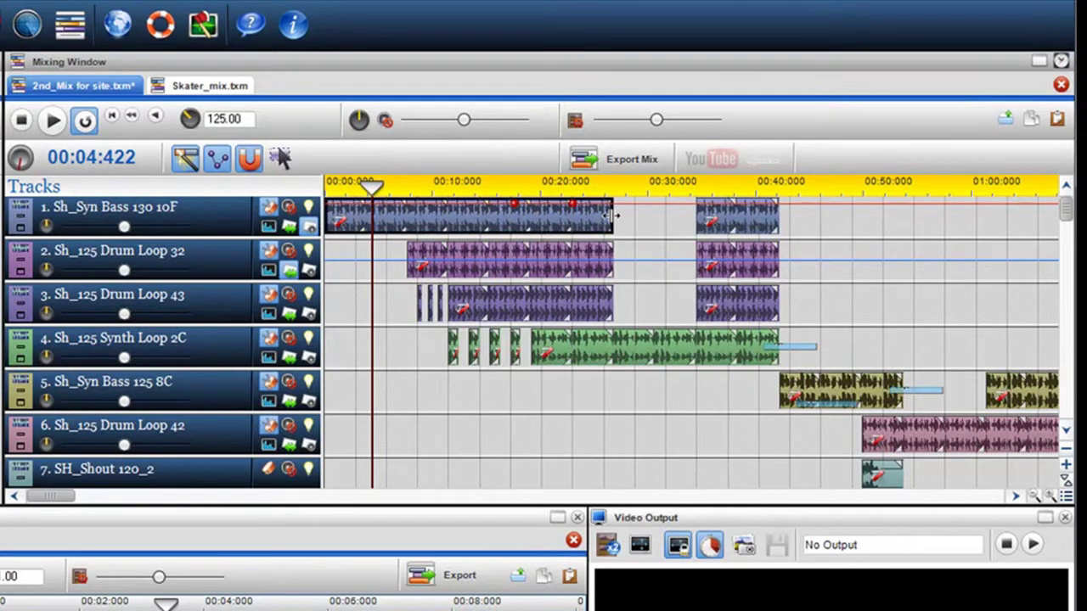
click(566, 213)
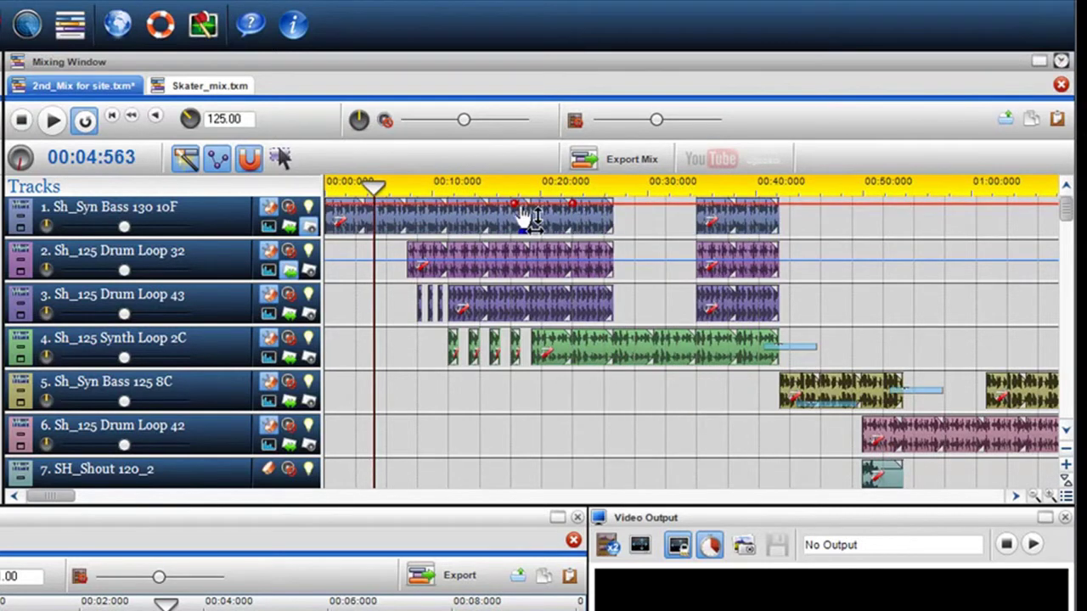
click(478, 212)
Step: Add two nodes to the Drum Loop 32 pan envelope
click(517, 271)
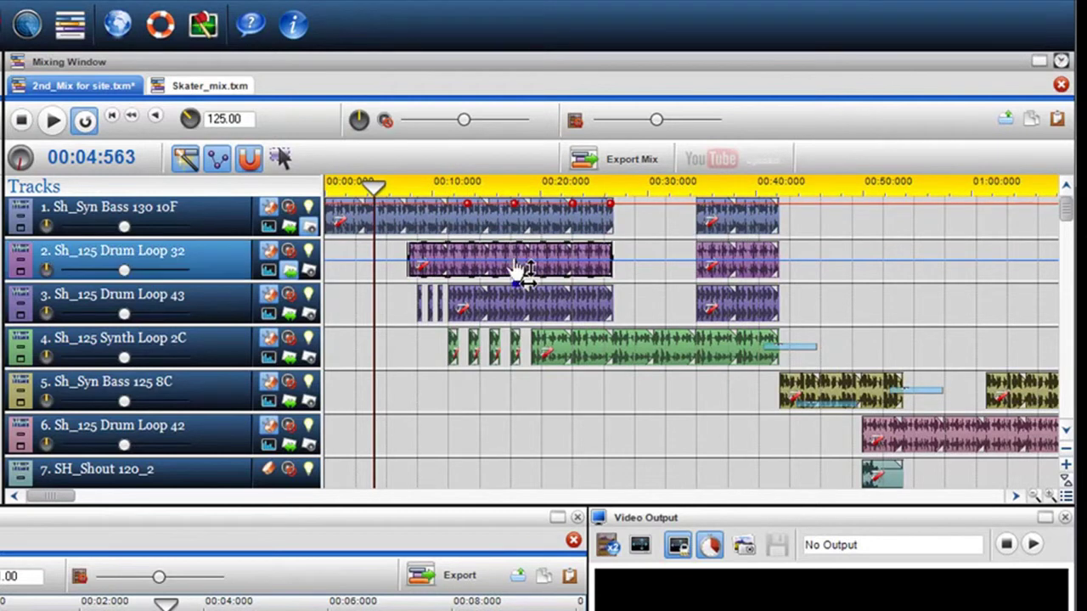
click(567, 259)
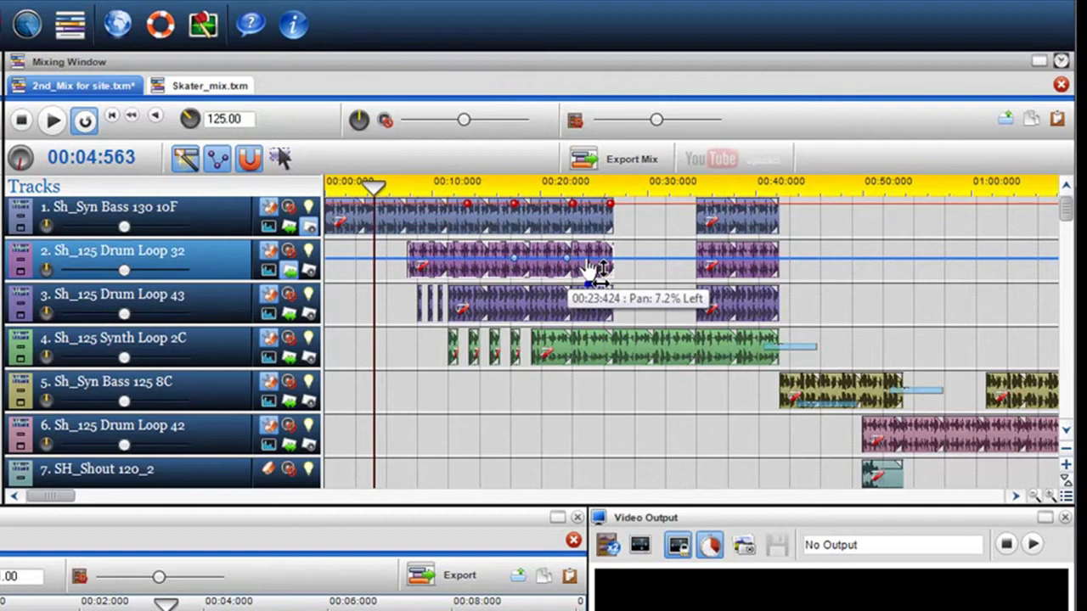
click(603, 259)
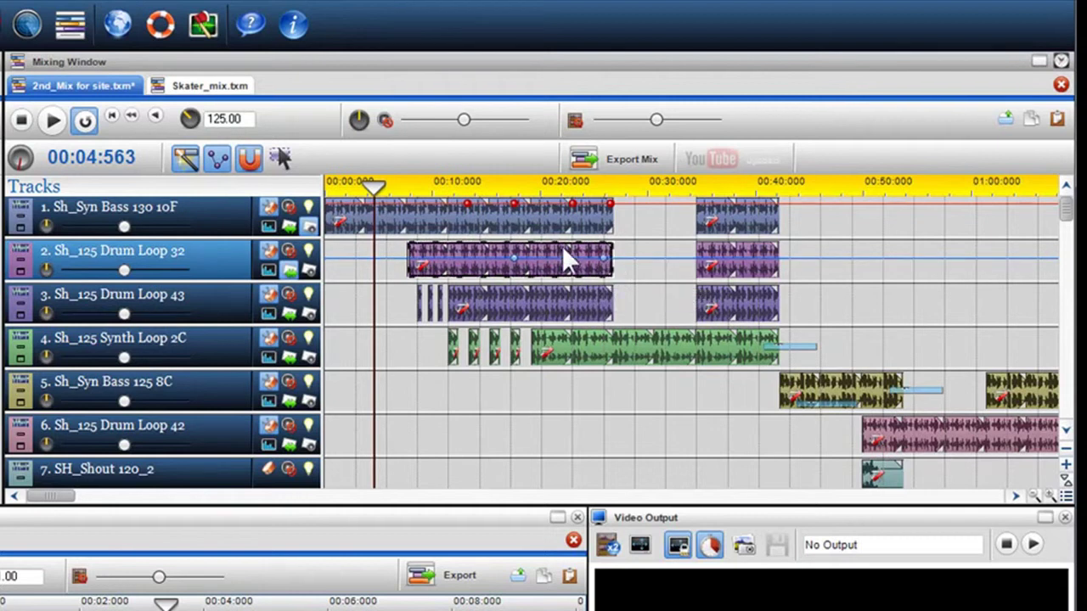
Step: Drag the Syn Bass volume nodes to about 71%, 21% and 18% for a mid-clip dip
mouse_move(572, 202)
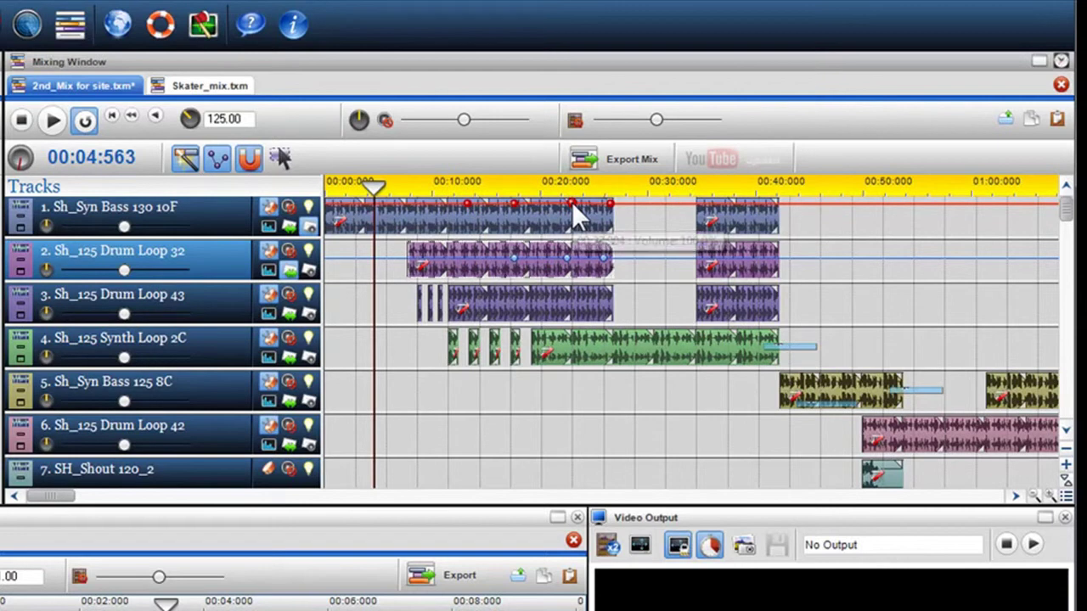
drag(571, 202, 535, 232)
mouse_move(611, 206)
mouse_down()
mouse_move(623, 228)
mouse_move(612, 203)
mouse_up()
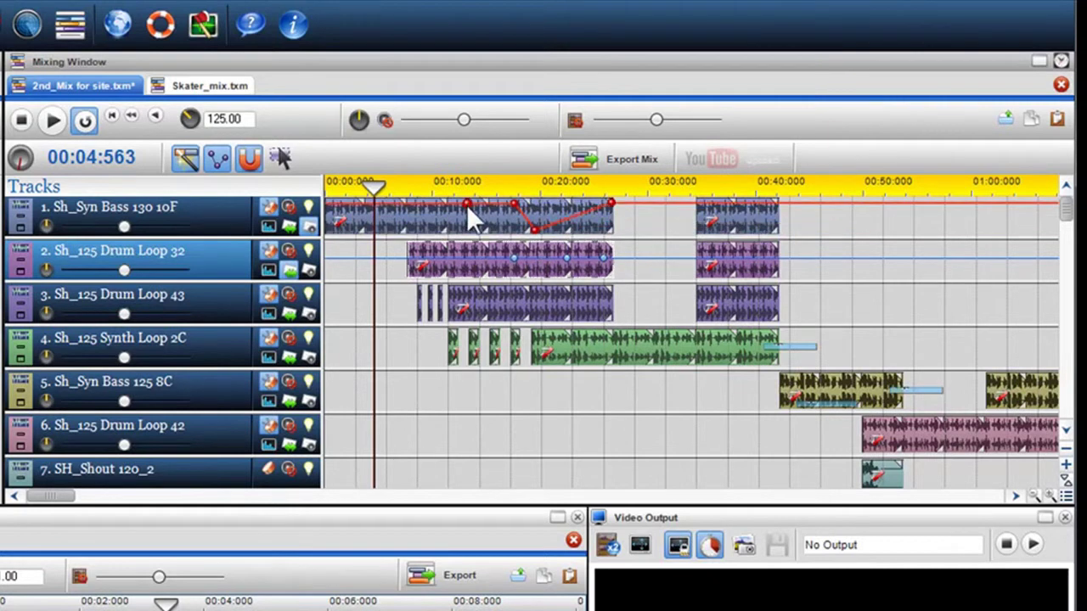
drag(466, 205, 459, 227)
Step: Drag the three Drum Loop 32 pan nodes up and down into a swaying curve
drag(512, 256, 489, 263)
drag(567, 259, 529, 252)
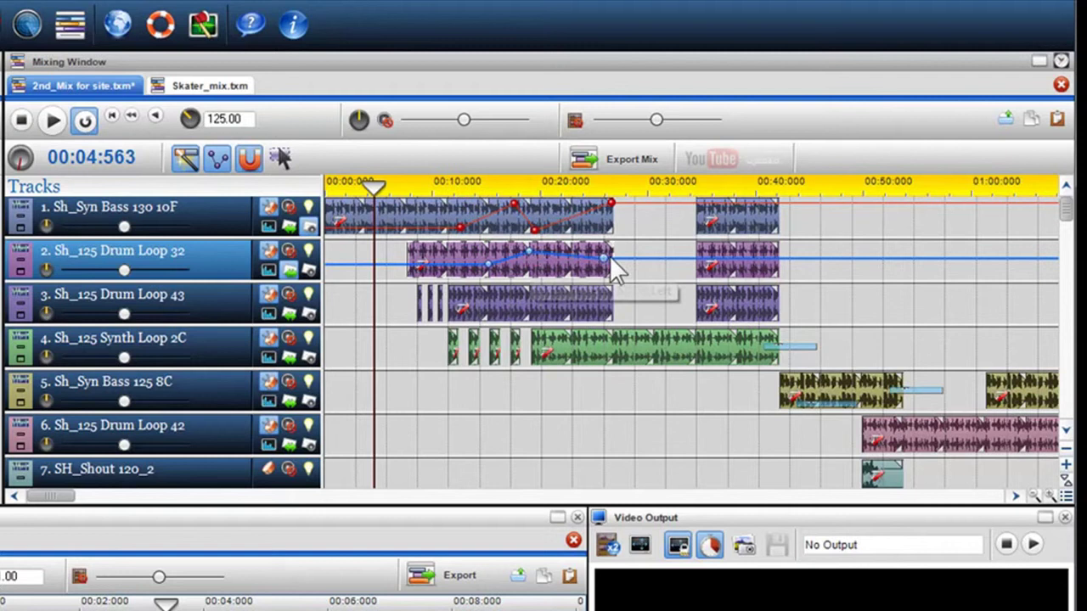
drag(601, 256, 600, 266)
Step: Solo tracks 1 and 2 so the other tracks are silenced
click(509, 272)
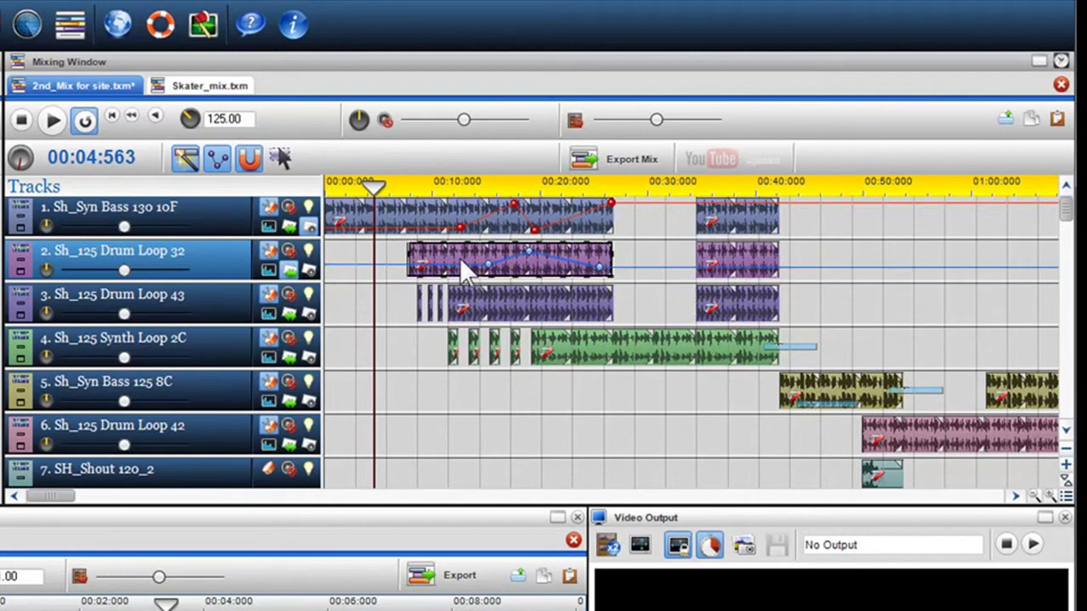
click(309, 252)
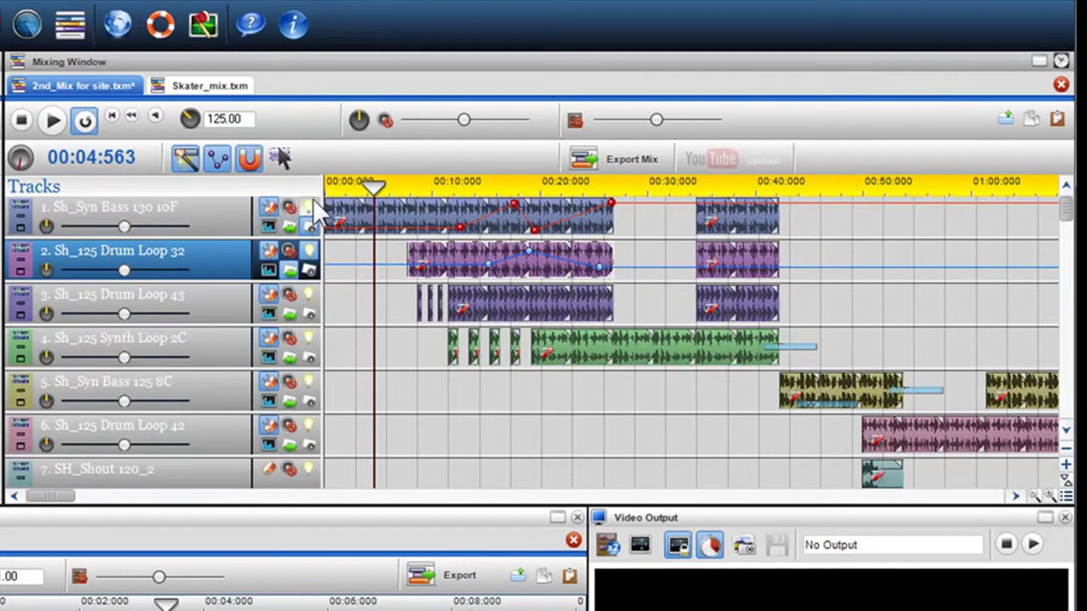
click(310, 207)
Step: Play the mix from about 0:16 to hear the envelopes, then stop
click(499, 392)
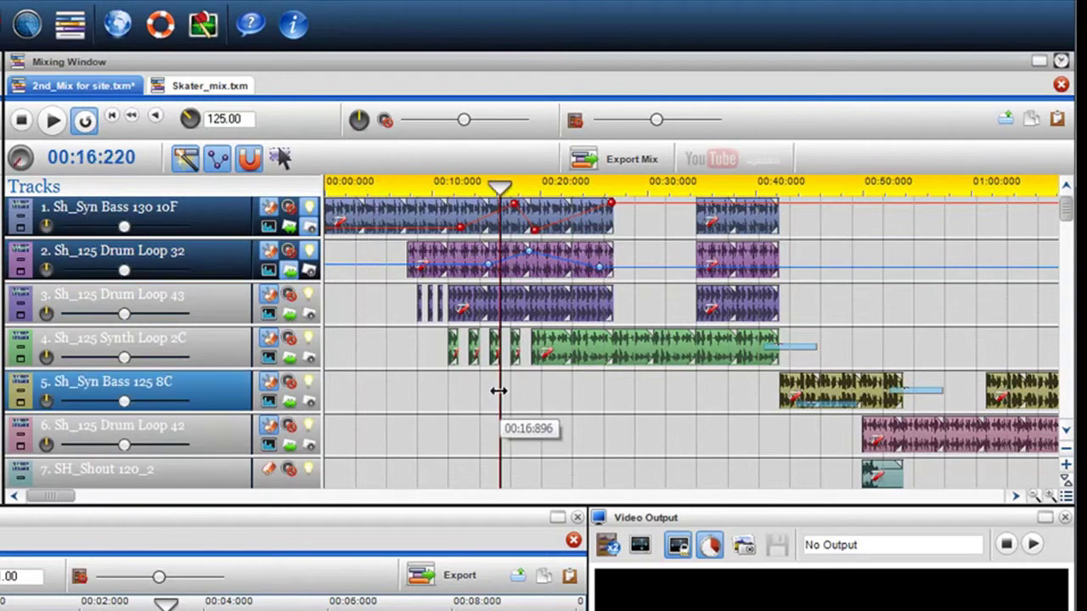
click(55, 121)
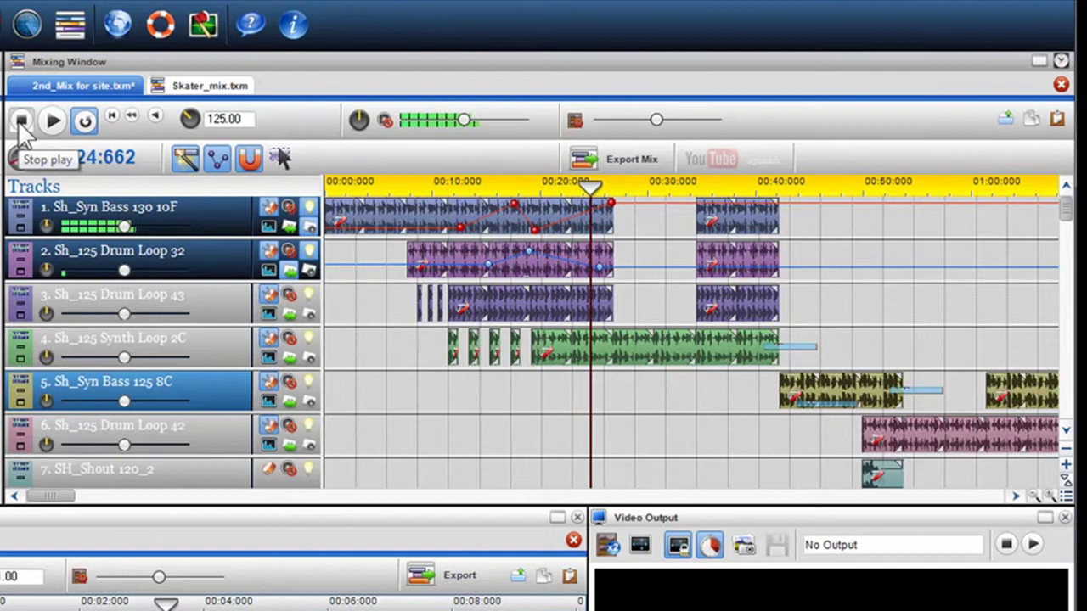
click(21, 123)
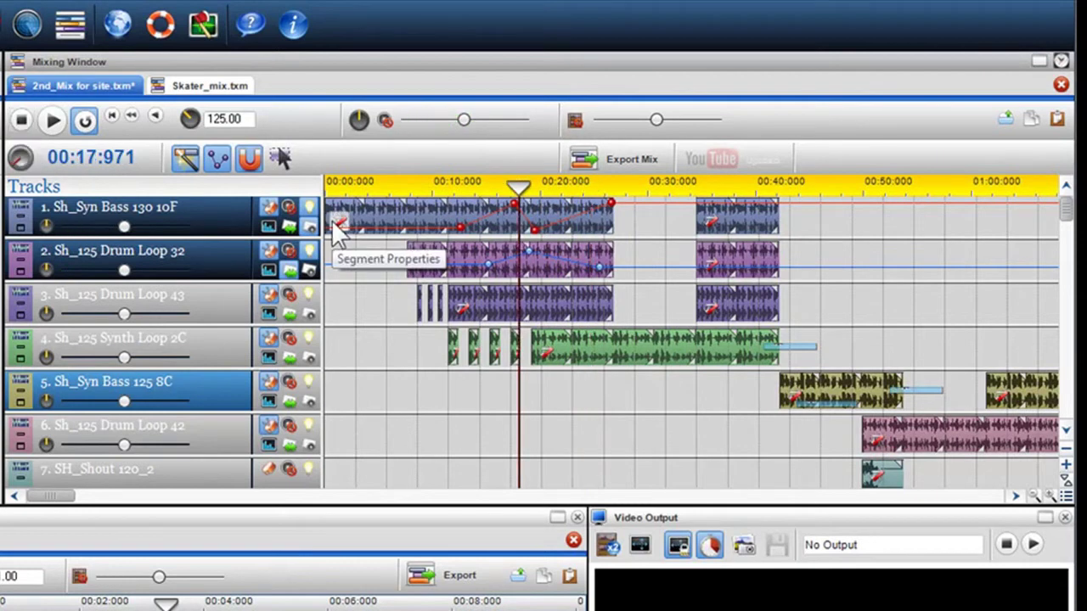
Step: Make tracks 1 and 2 taller and give the Syn Bass volume envelope a sharp curve
drag(252, 237, 252, 321)
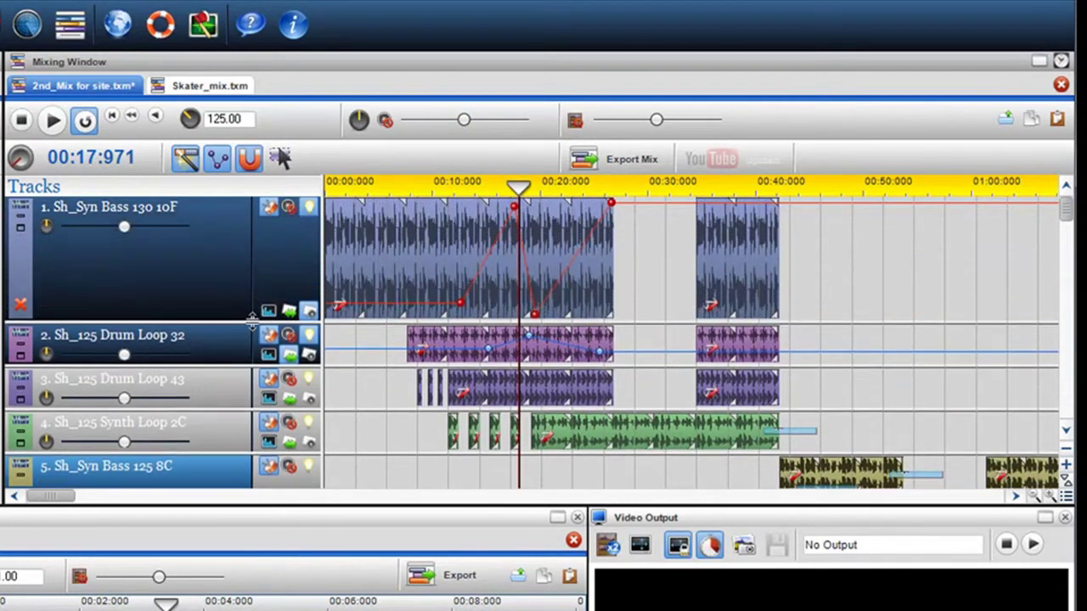
drag(236, 412, 236, 450)
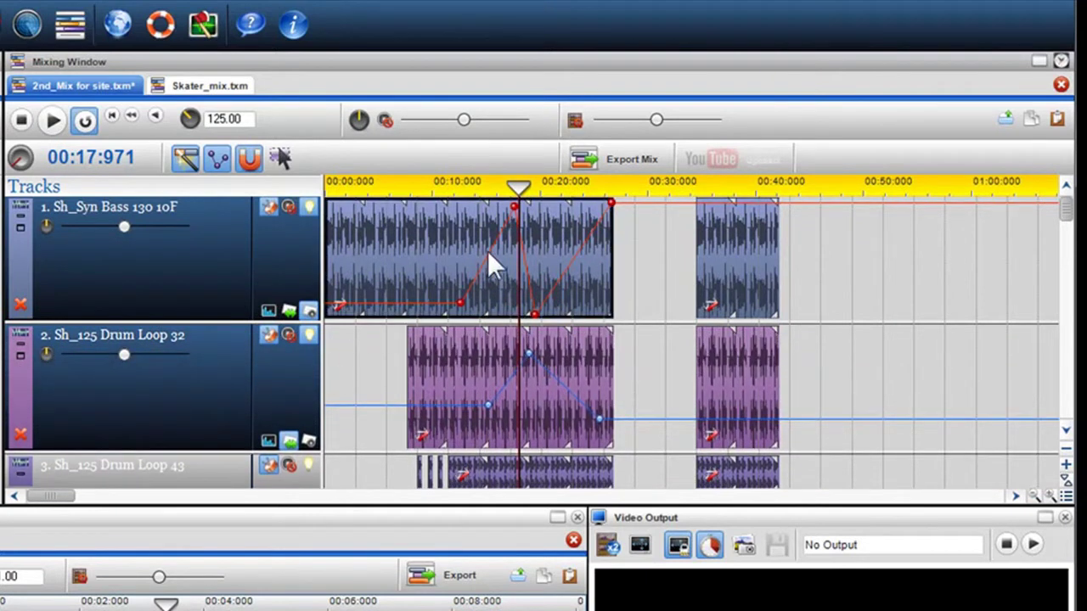
mouse_move(493, 263)
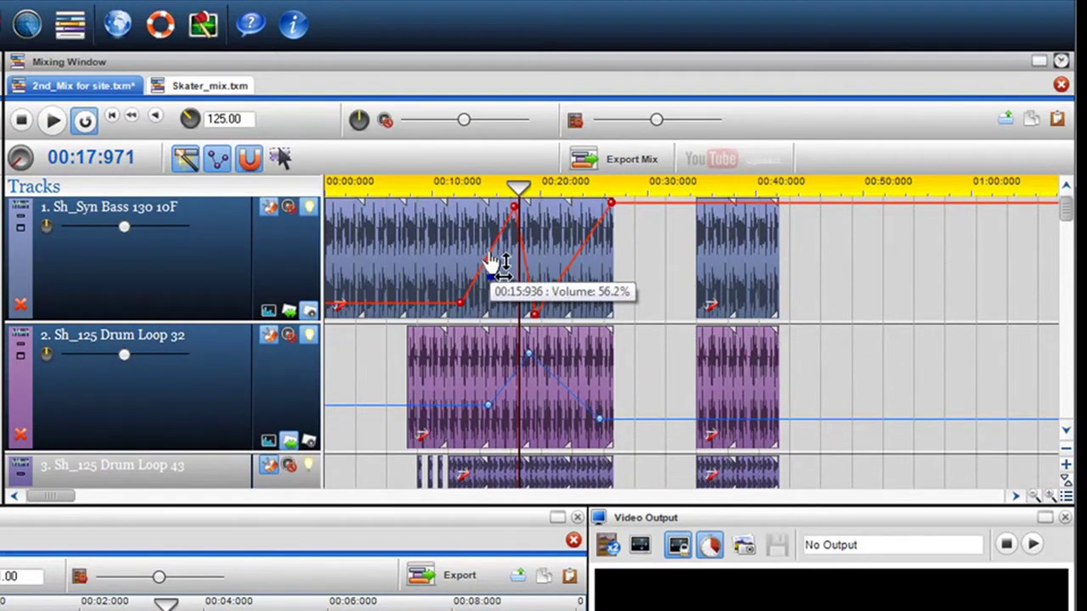
right_click(495, 262)
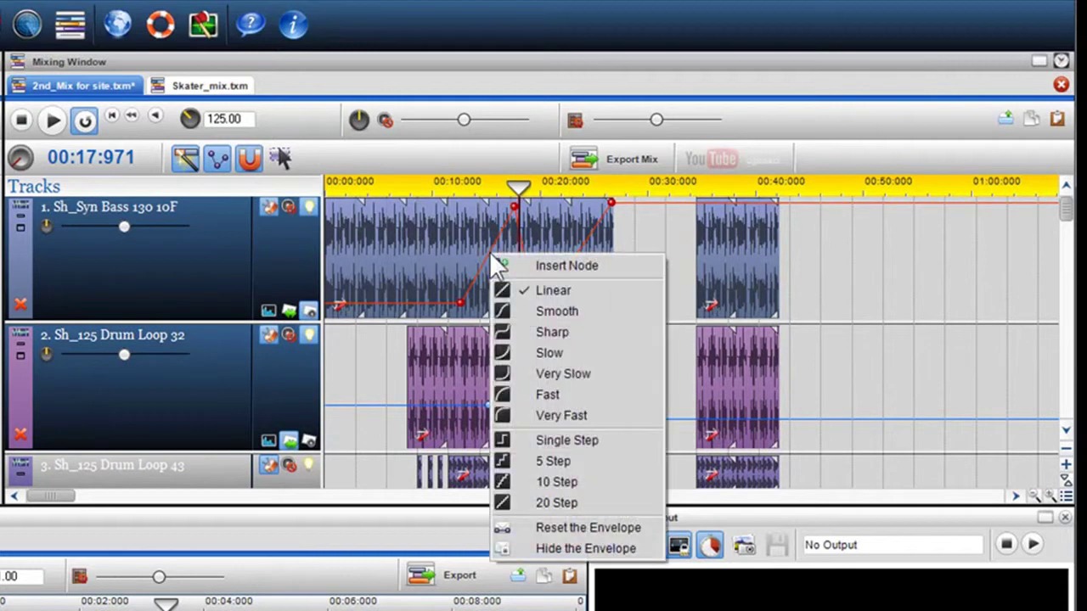
click(550, 331)
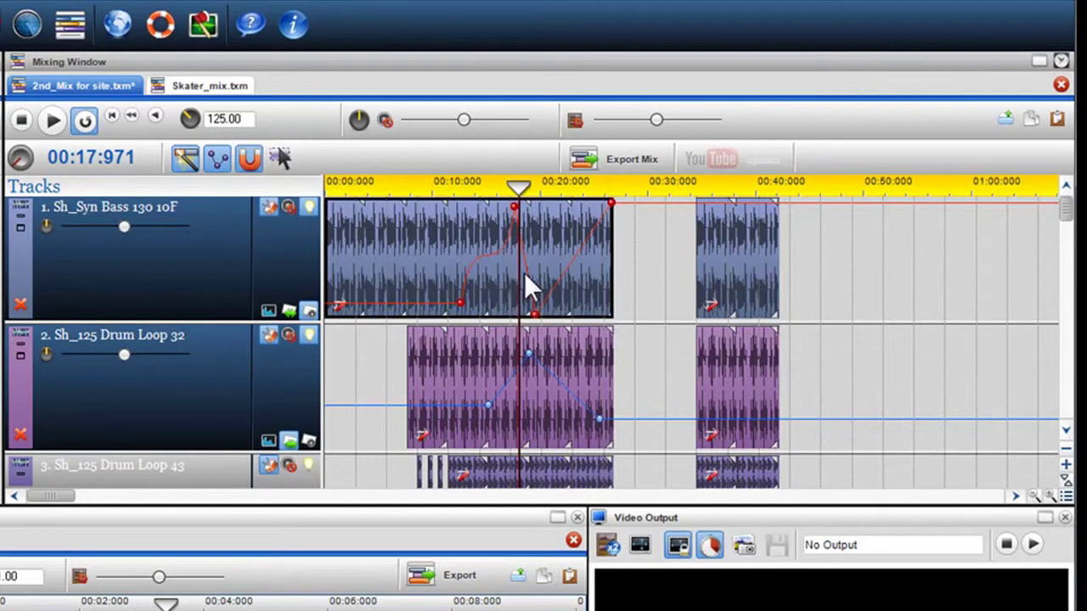
Step: Set the Drum Loop 32 pan envelope sections to Very Slow and 5 Step shapes
click(524, 346)
right_click(554, 379)
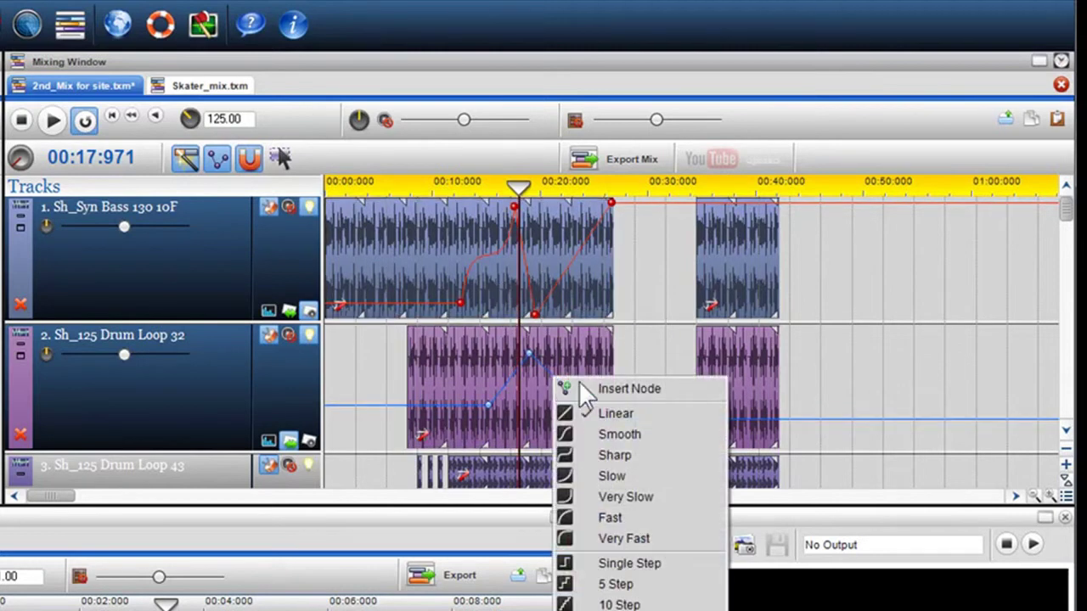
click(612, 496)
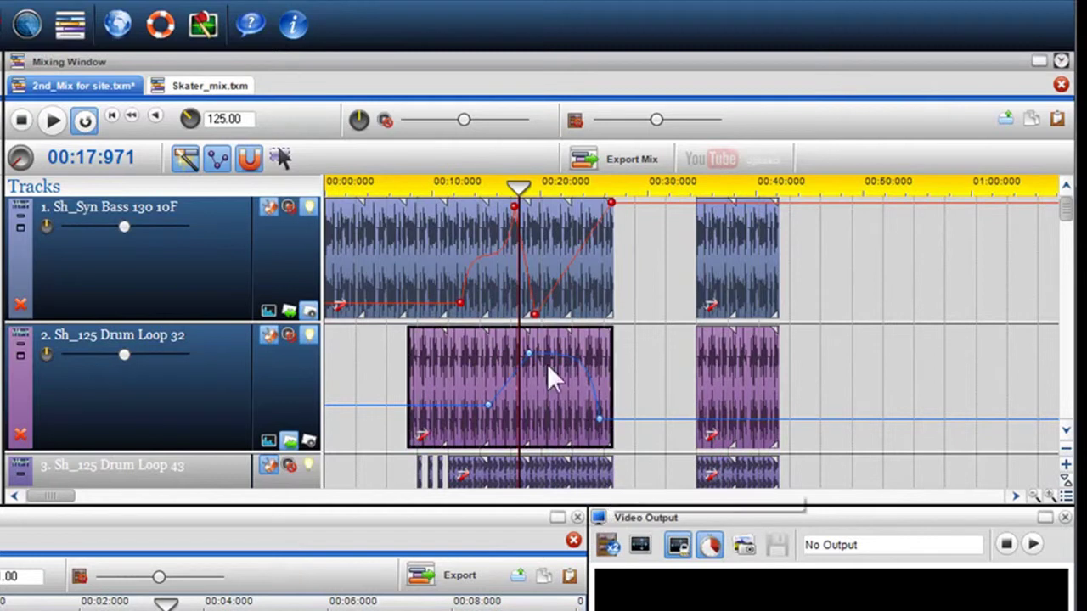
right_click(519, 380)
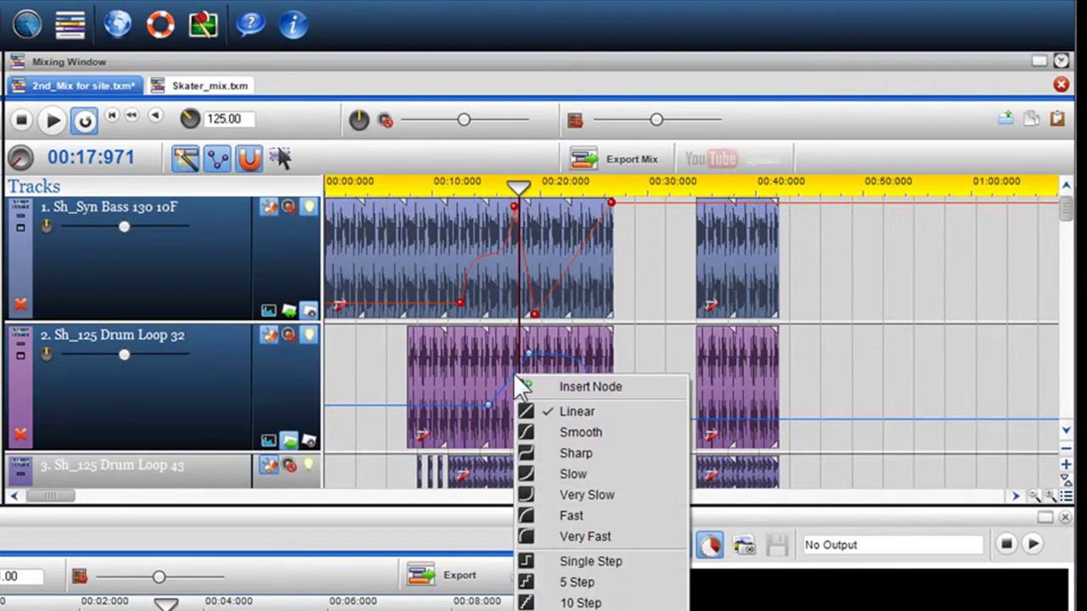
click(578, 583)
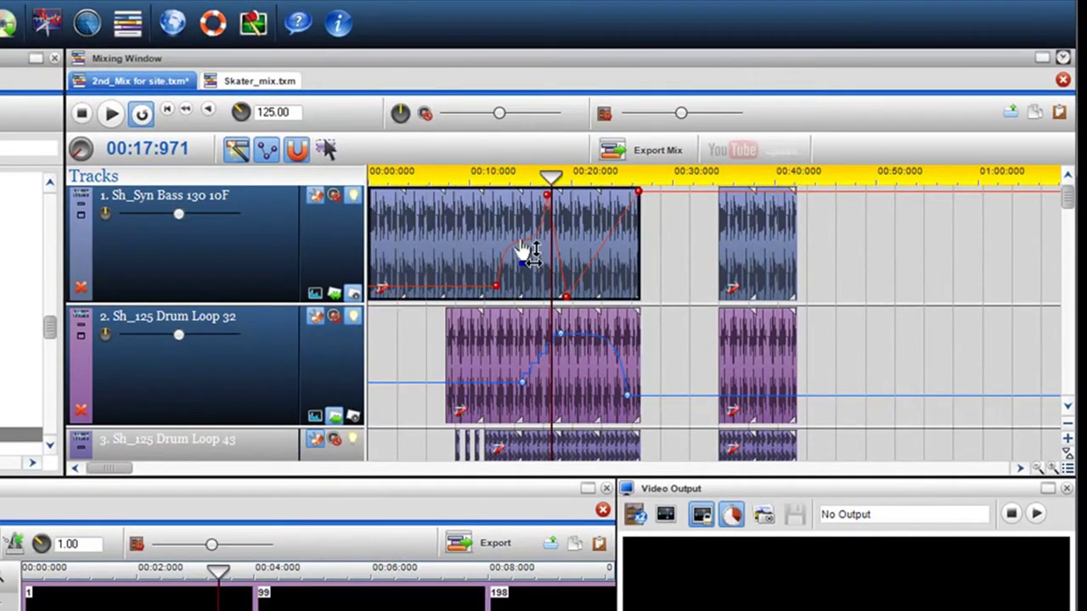
Step: Move the bass envelope's rise point earlier and the drum pan nodes to 0:09.6 and further right
drag(496, 283, 422, 278)
drag(521, 385, 471, 393)
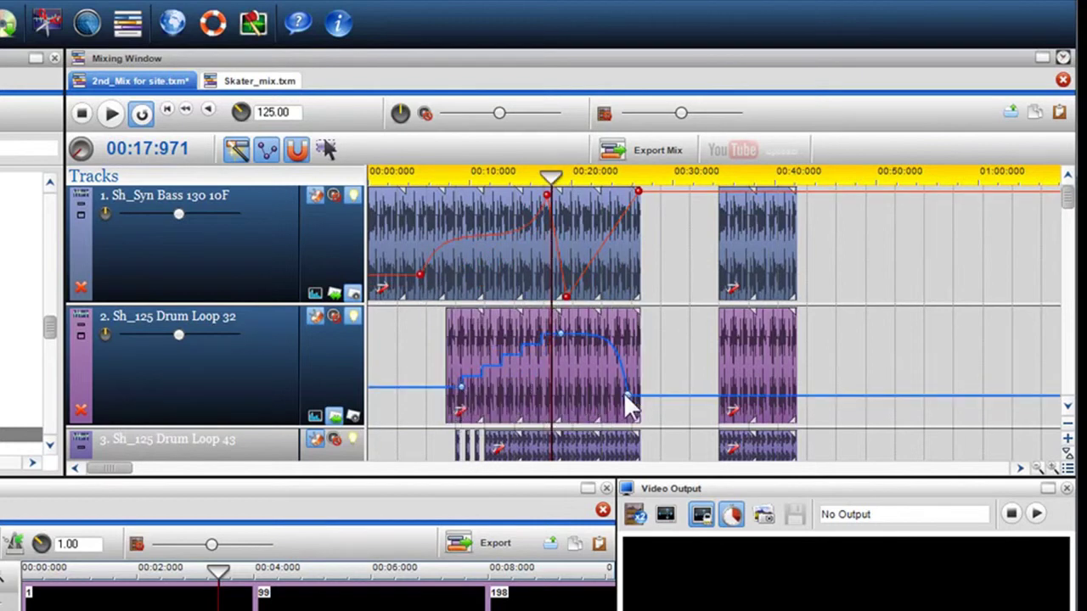
drag(625, 395, 709, 402)
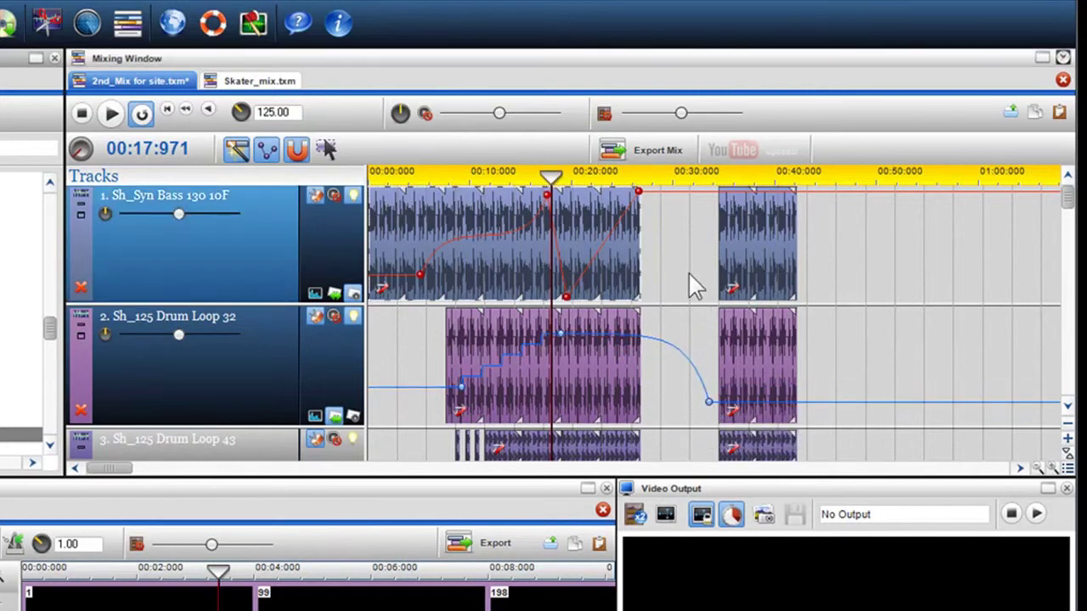
Step: Zoom out and move the long Syn Bass clip to about 1:00
click(639, 315)
scroll(684, 245, down, 3)
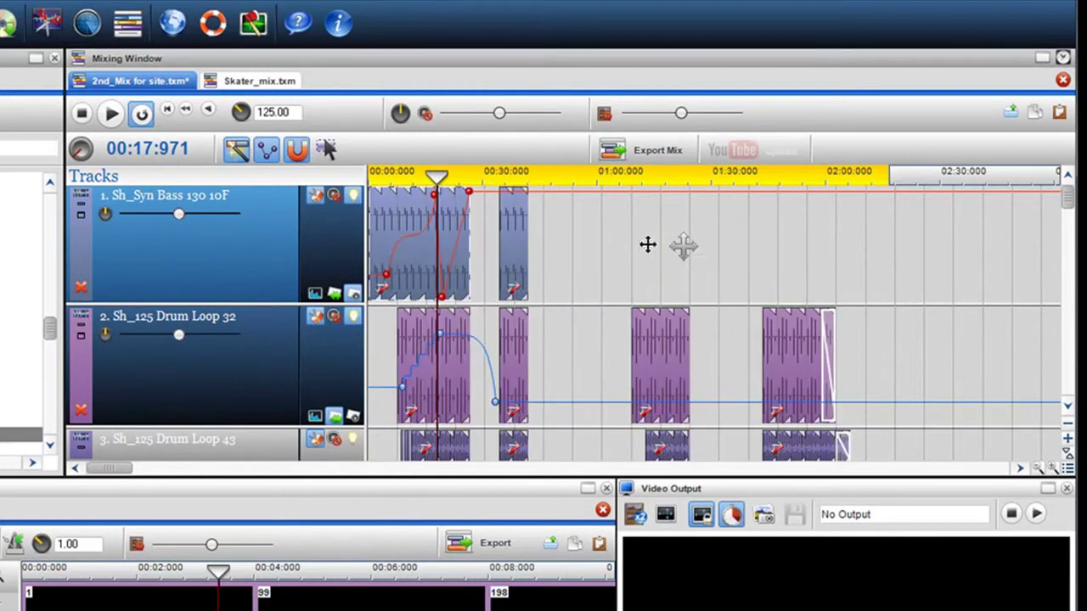
click(422, 244)
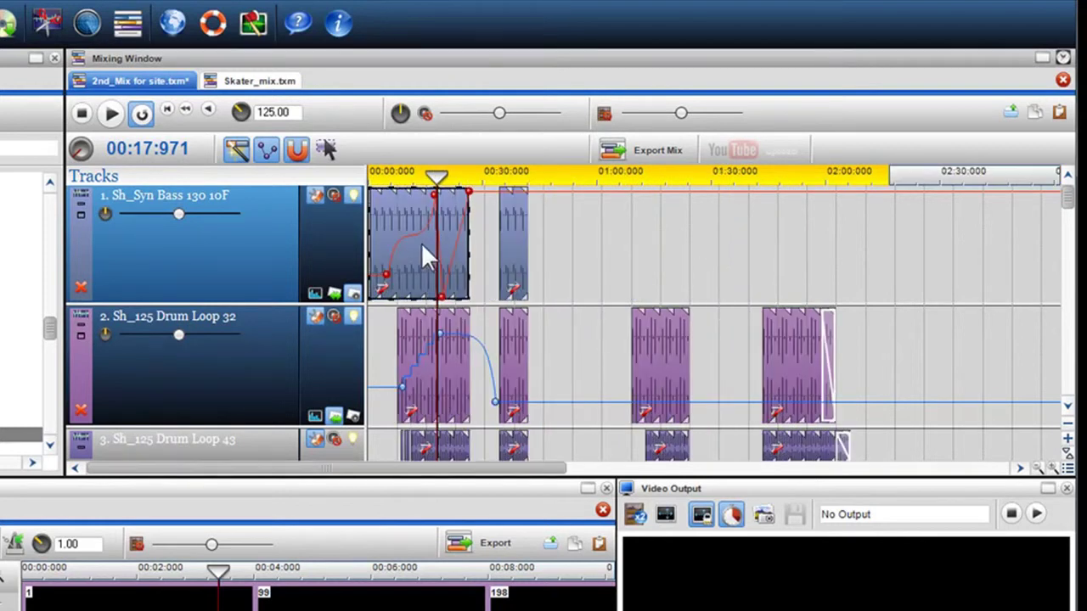
click(674, 246)
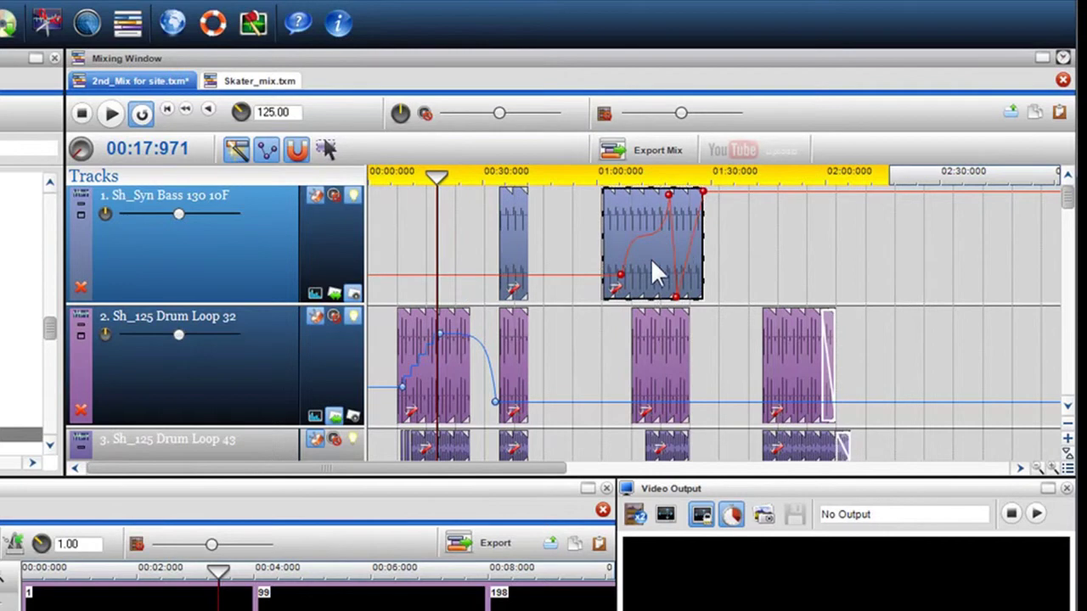
click(782, 263)
drag(748, 257, 646, 256)
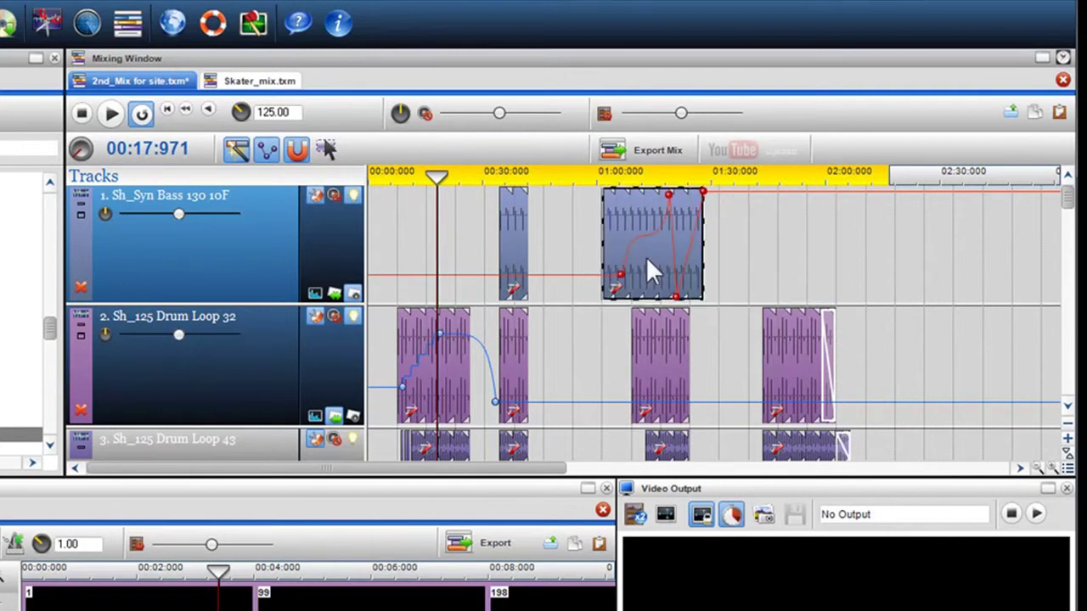
Step: Zoom back in and move the long bass clip near the timeline start
scroll(733, 296, up, 1)
click(923, 275)
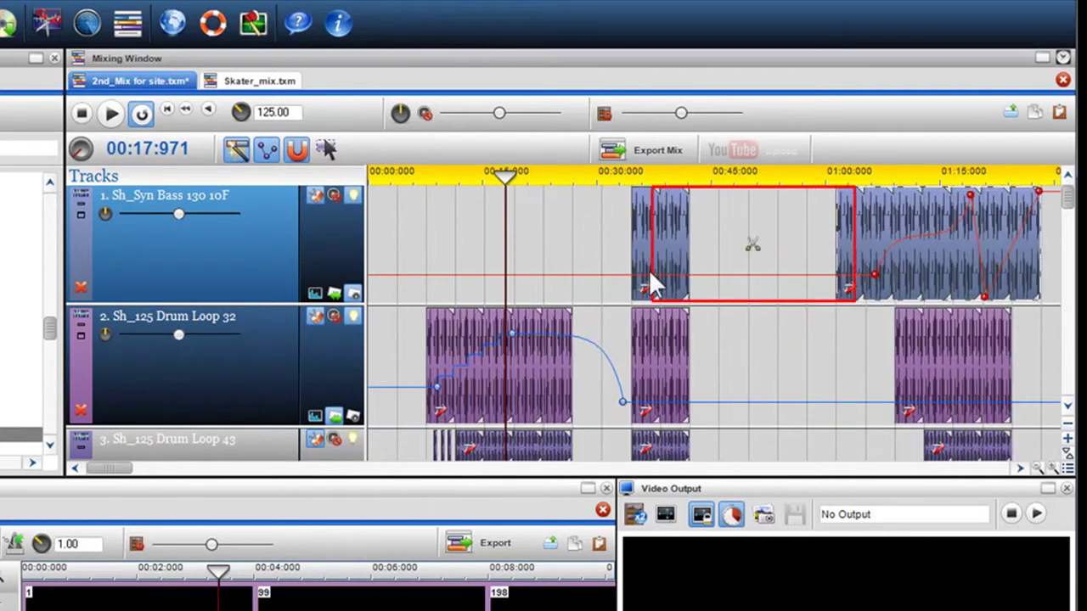
click(488, 270)
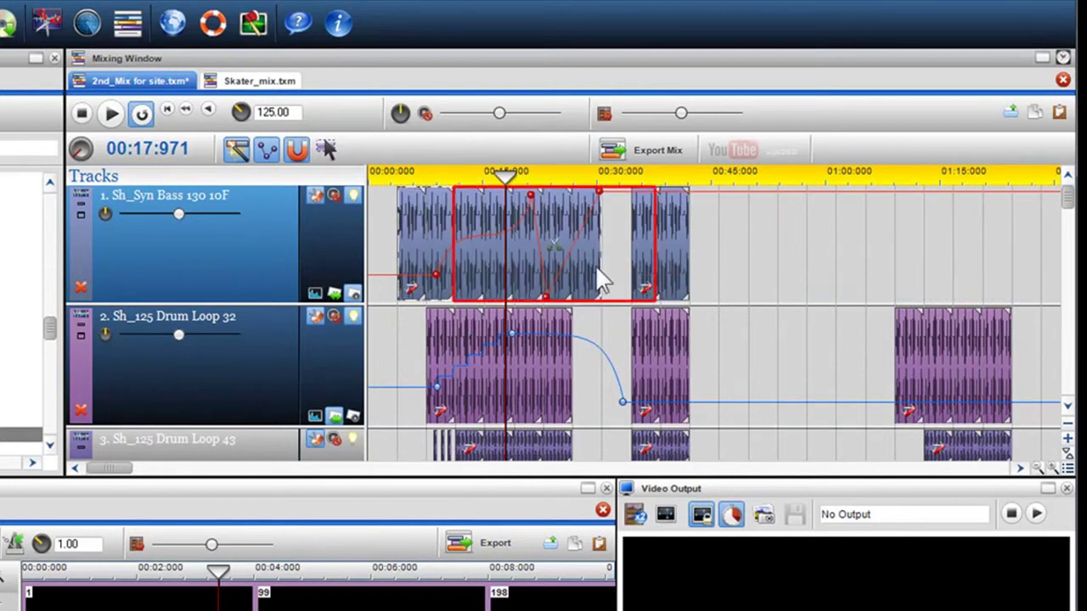
Step: Drop the Syn Bass clip at about 0:45, then slide it back to the timeline start
click(819, 263)
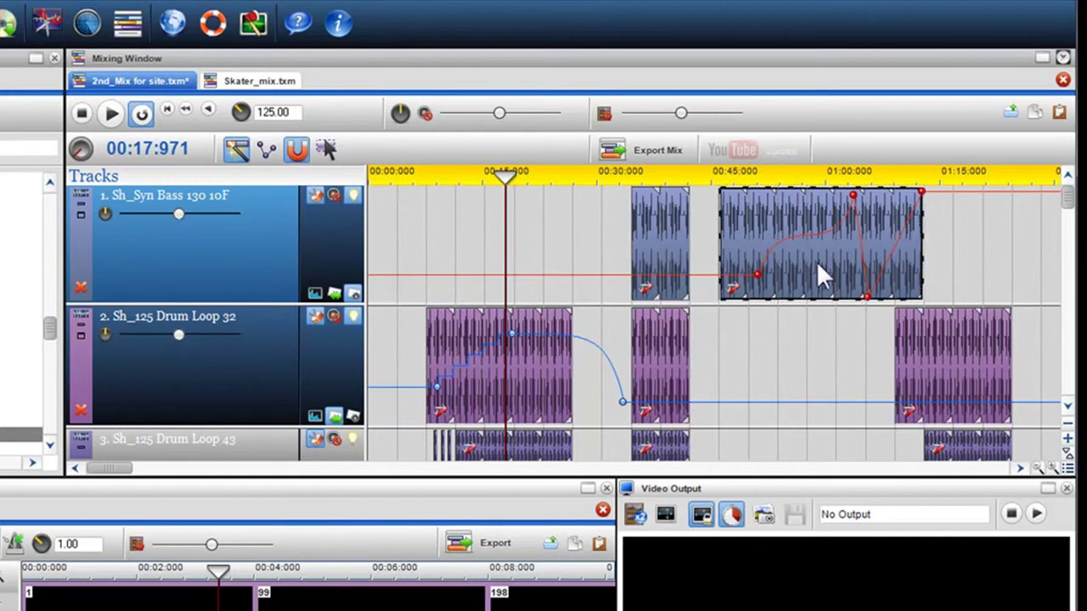
drag(815, 263, 472, 261)
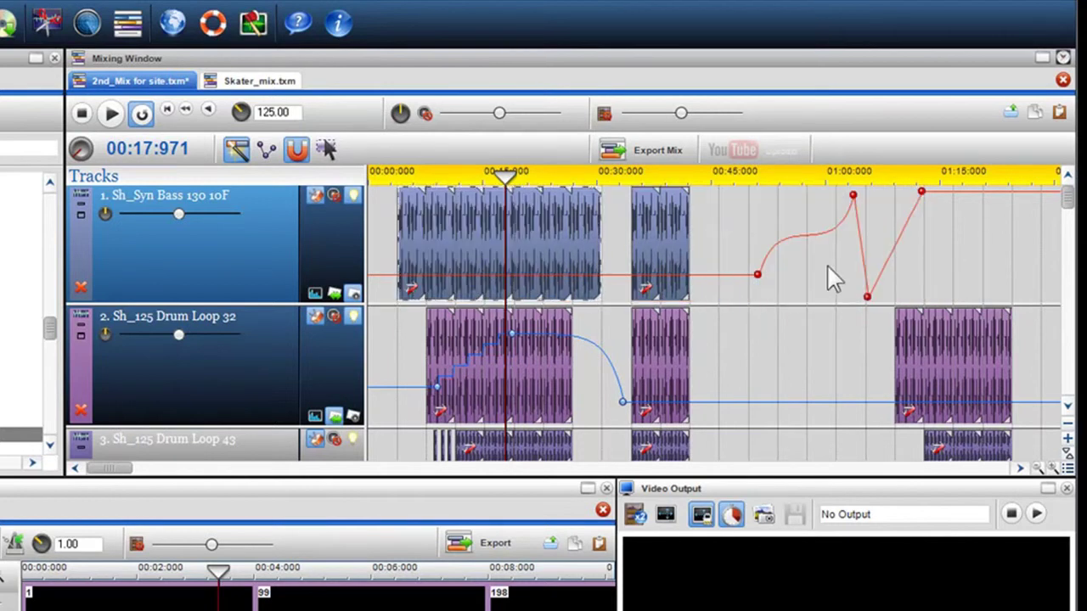
Step: Delete one Syn Bass volume node, then reset the whole envelope to a flat line
right_click(758, 276)
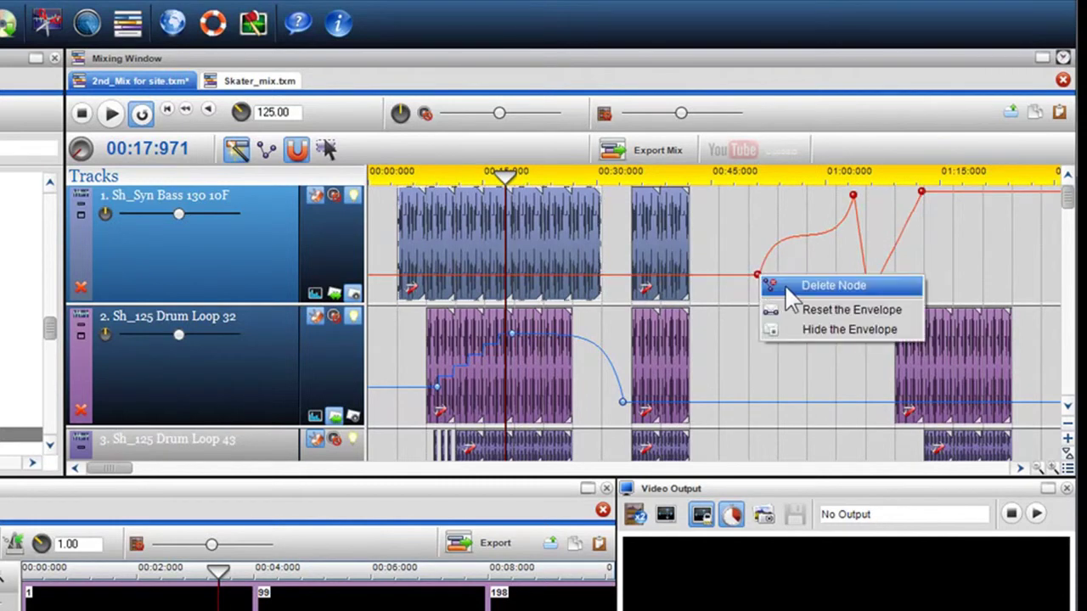
click(788, 286)
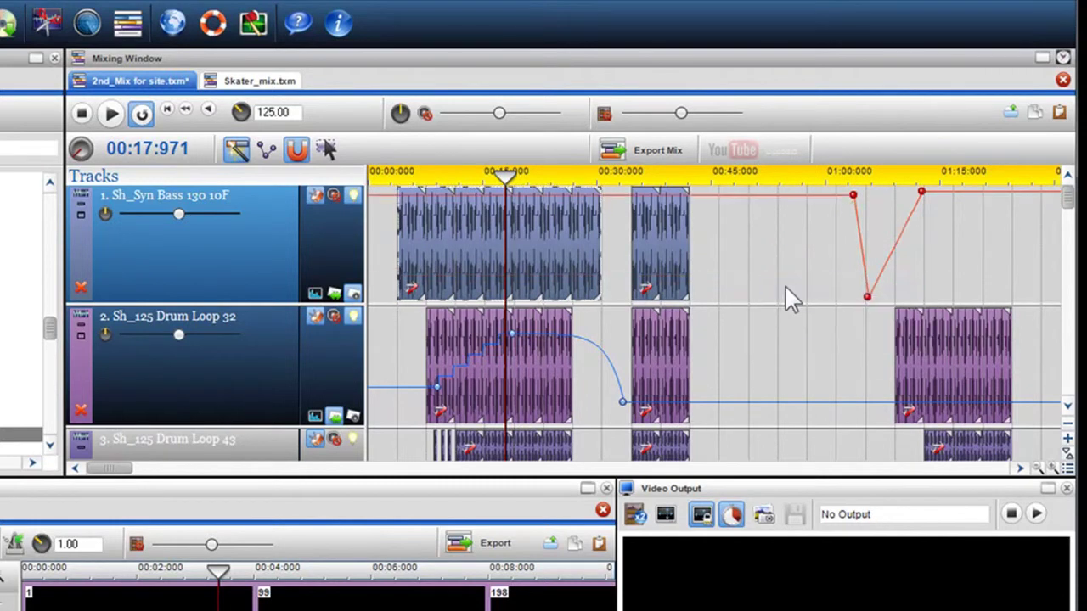
right_click(840, 196)
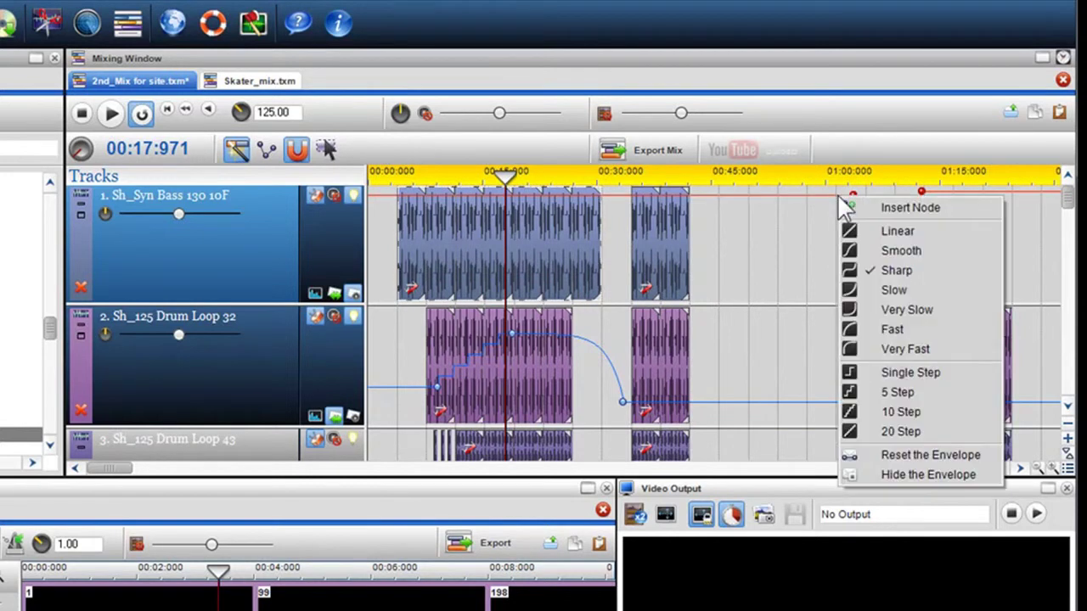
click(911, 451)
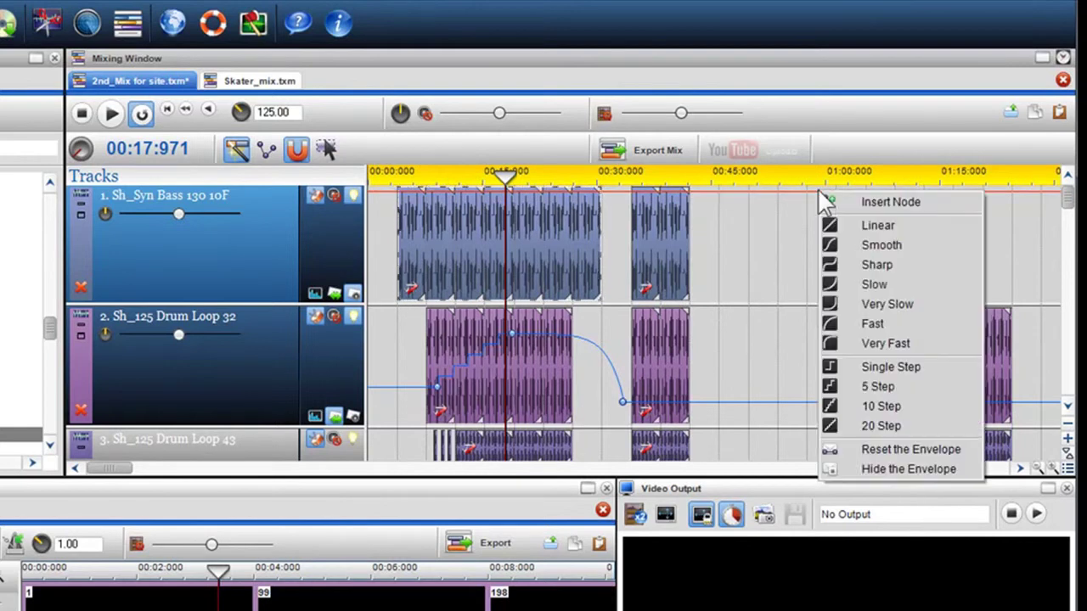
Step: Hide the Syn Bass volume envelope and show a pitch envelope on the short second bass clip
click(876, 470)
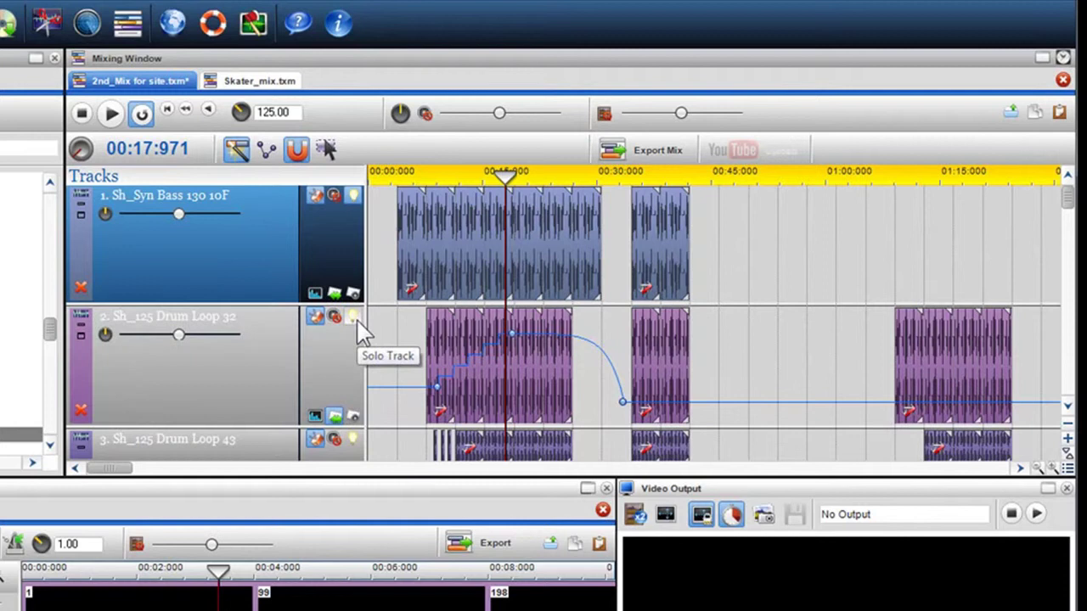
click(677, 248)
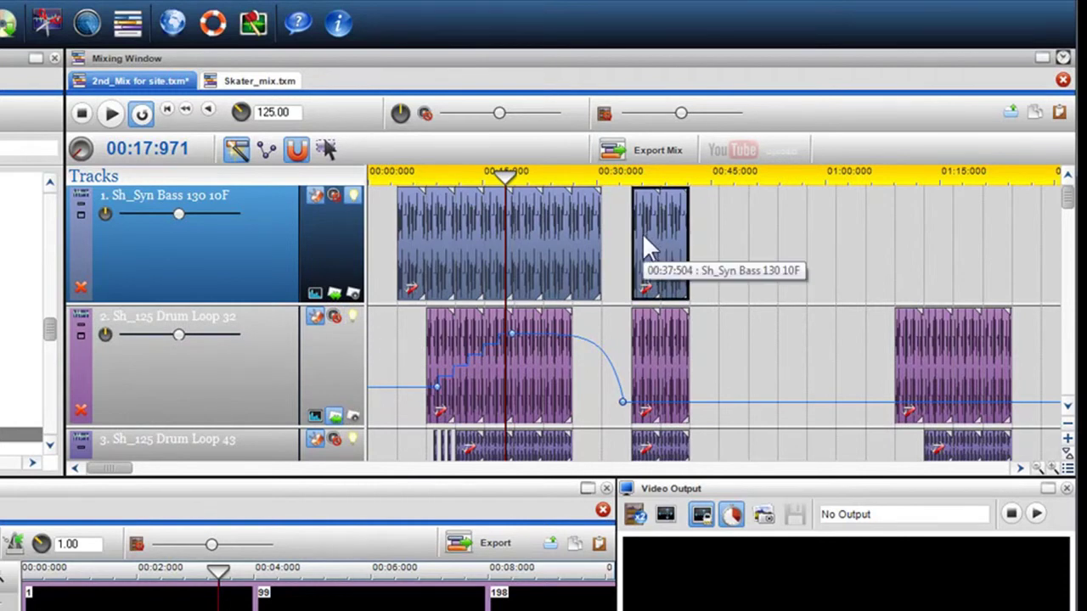
right_click(644, 237)
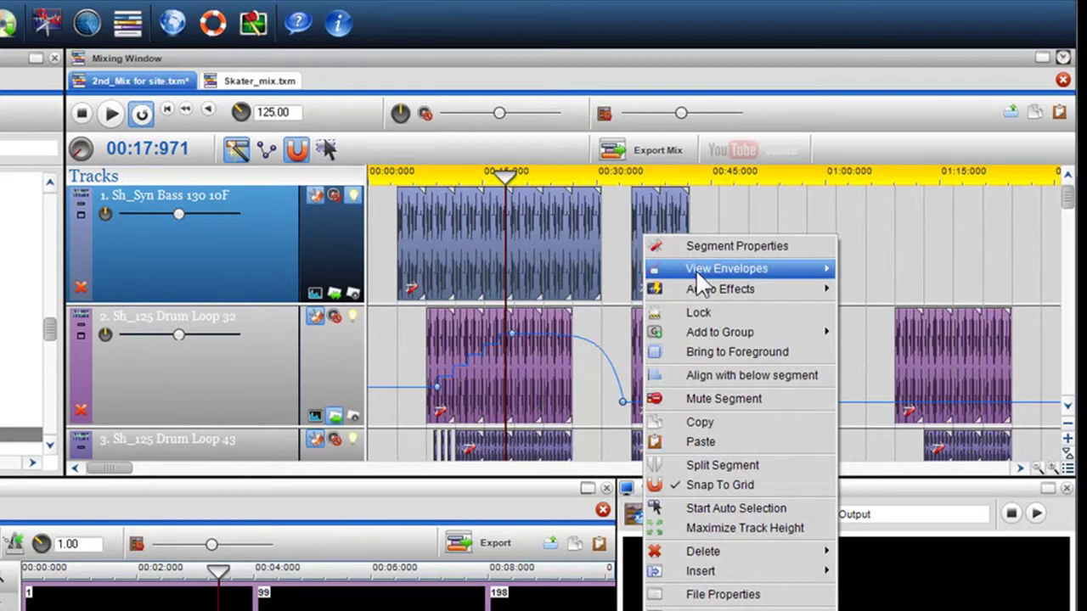
mouse_move(699, 269)
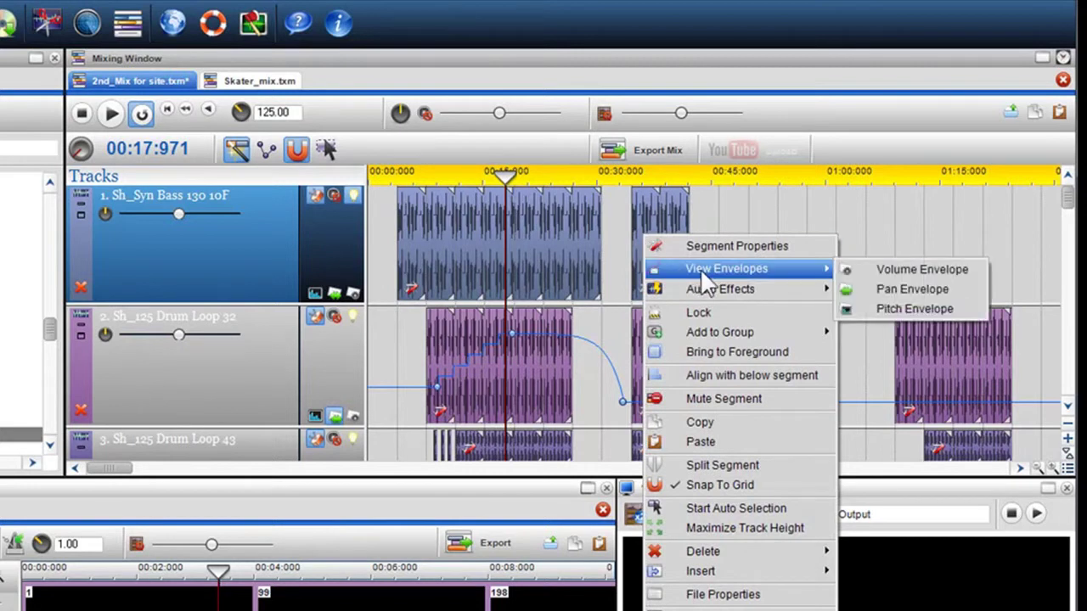
click(887, 307)
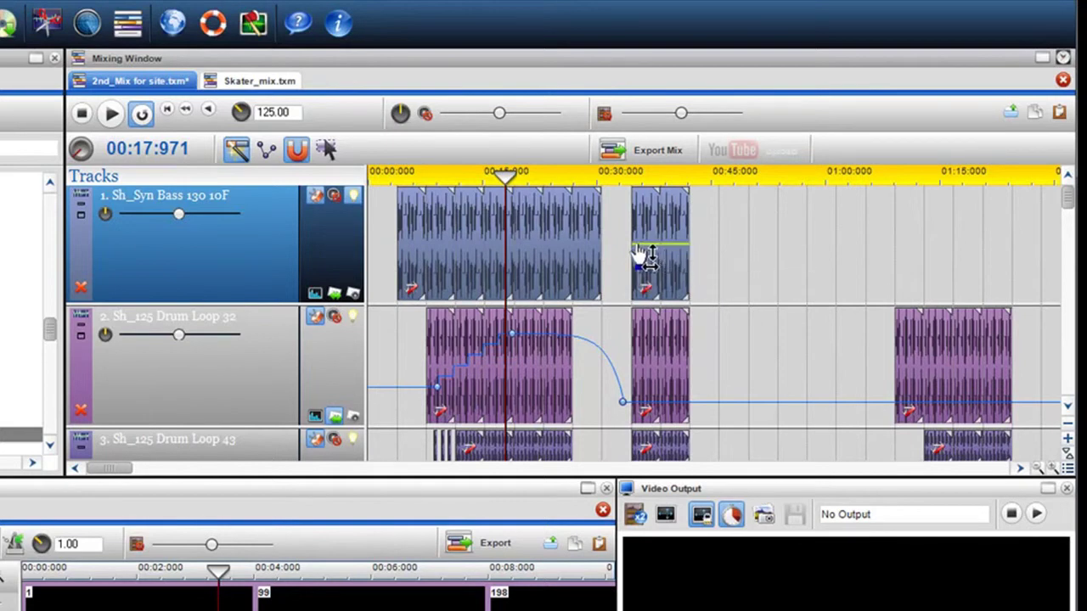
Step: Pull a pitch point on the second Syn Bass clip down to about -4 semitones
mouse_move(643, 252)
mouse_down()
mouse_move(640, 221)
mouse_move(636, 291)
mouse_move(650, 237)
mouse_move(642, 254)
mouse_up()
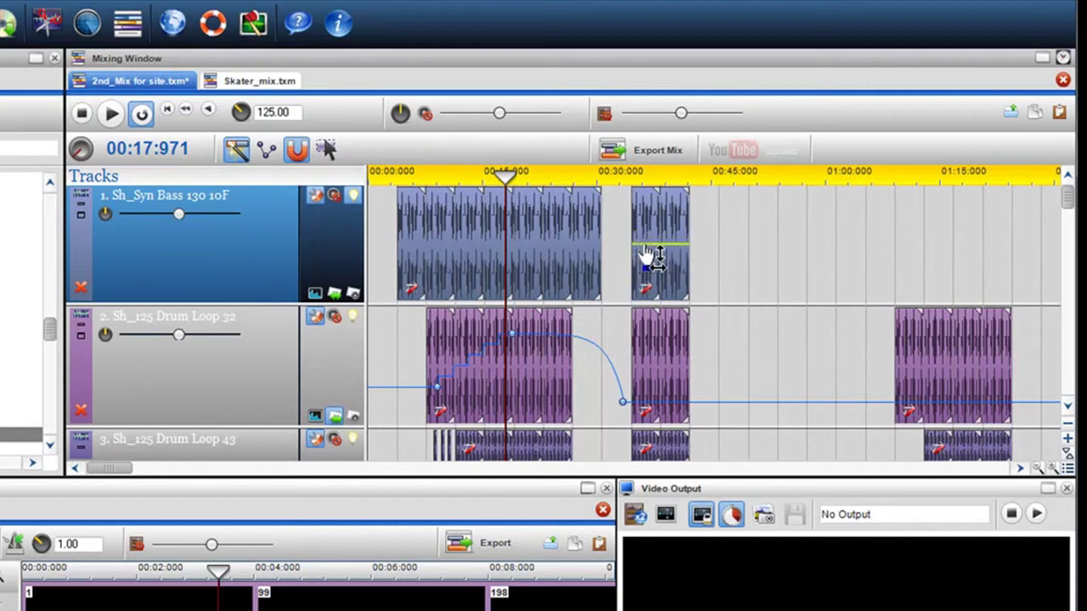
mouse_move(650, 255)
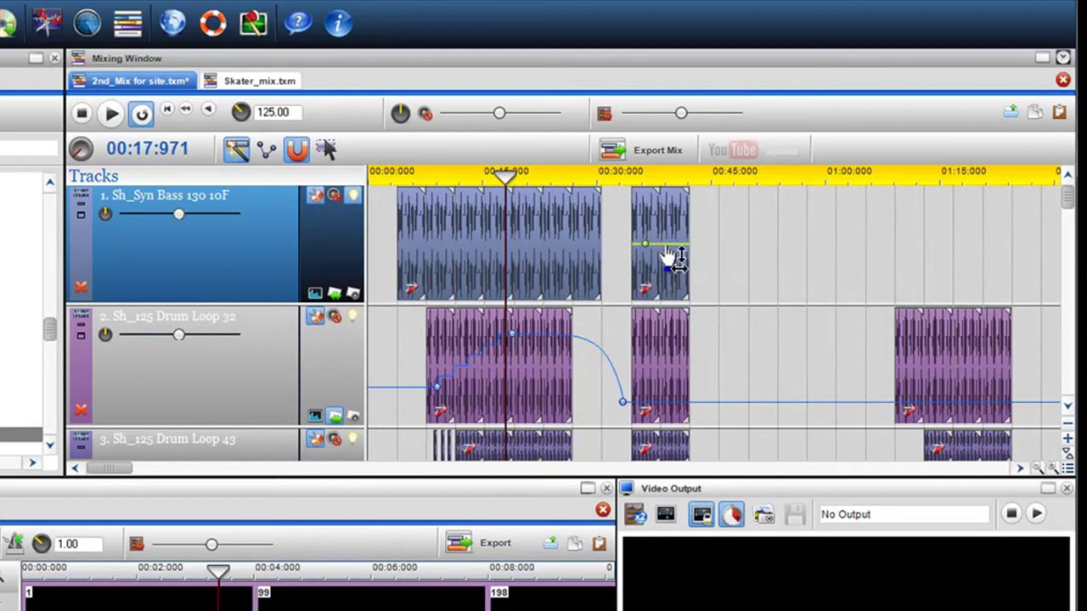
mouse_move(670, 255)
mouse_down()
mouse_move(684, 294)
mouse_move(667, 268)
mouse_up()
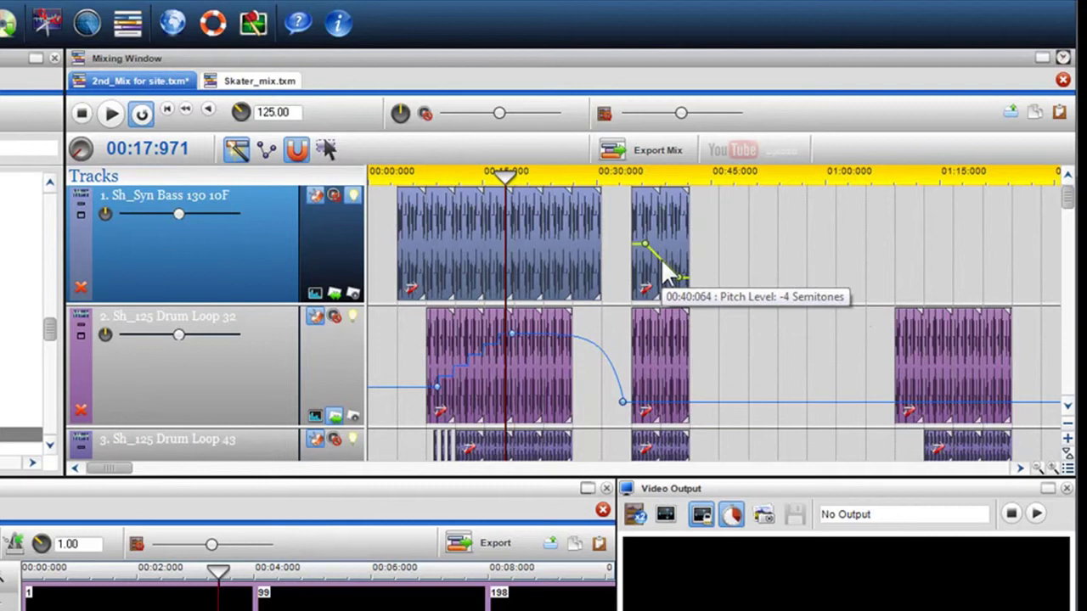
Step: Make the pitch envelope a Sharp curve and play back from just before the clip
right_click(667, 267)
click(722, 335)
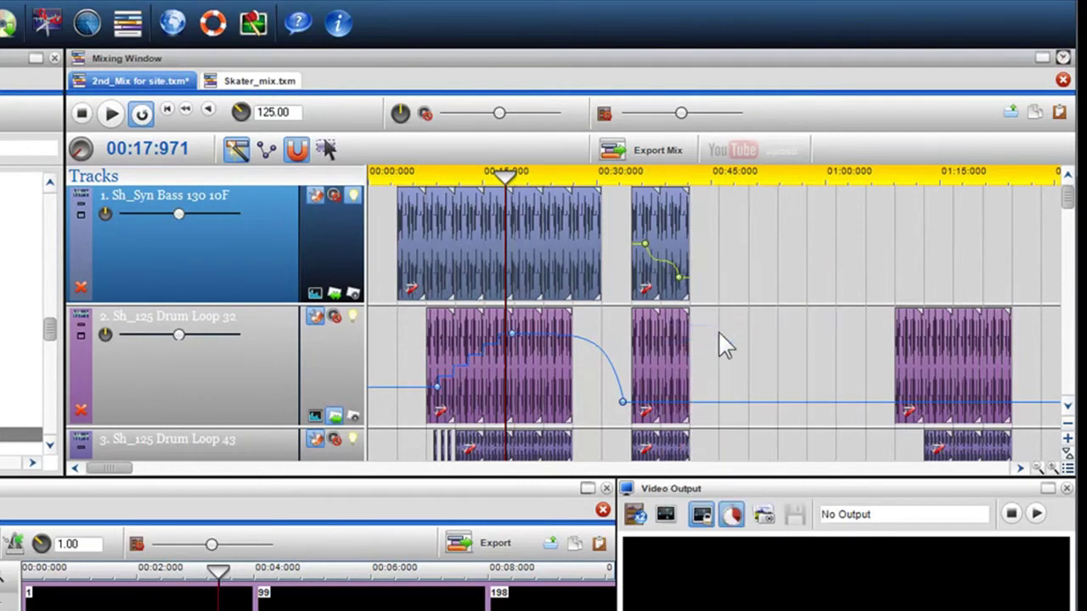
click(627, 272)
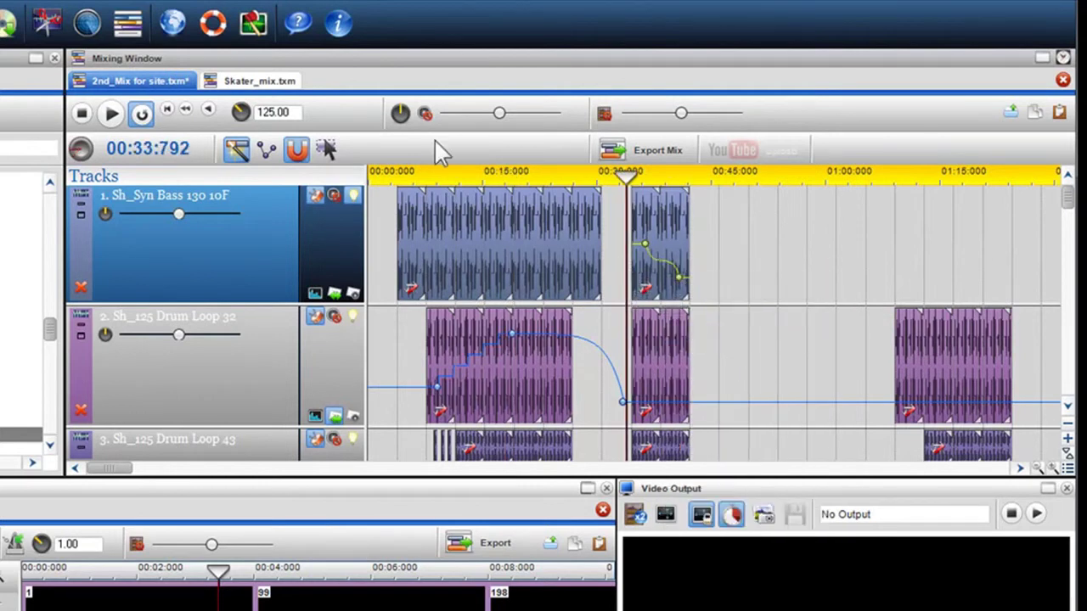
click(111, 114)
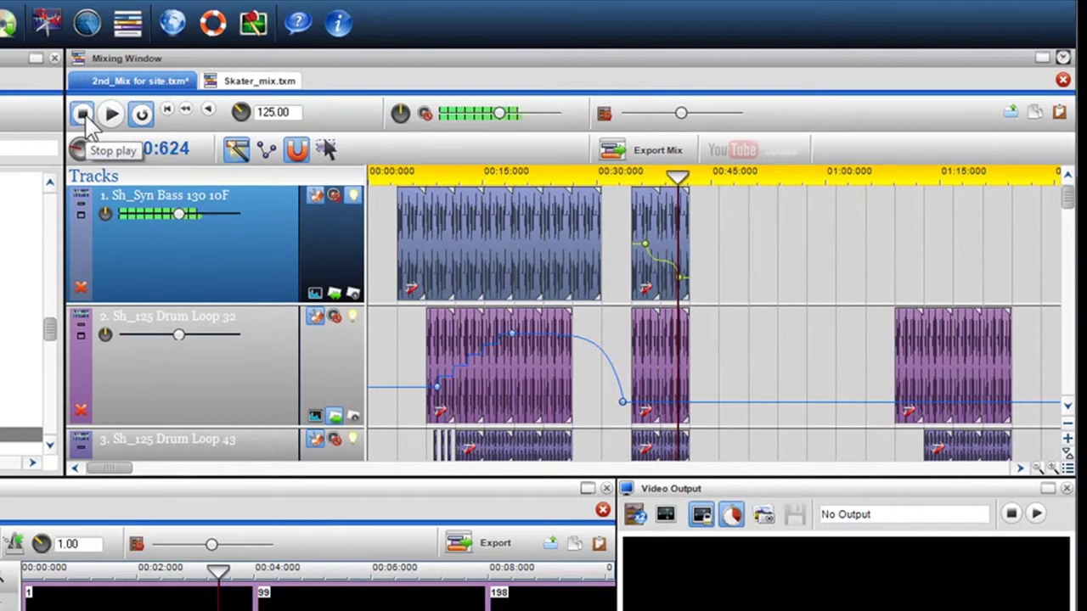
Step: Stop playback and pull the Syn Bass pitch point further down
click(82, 113)
click(418, 265)
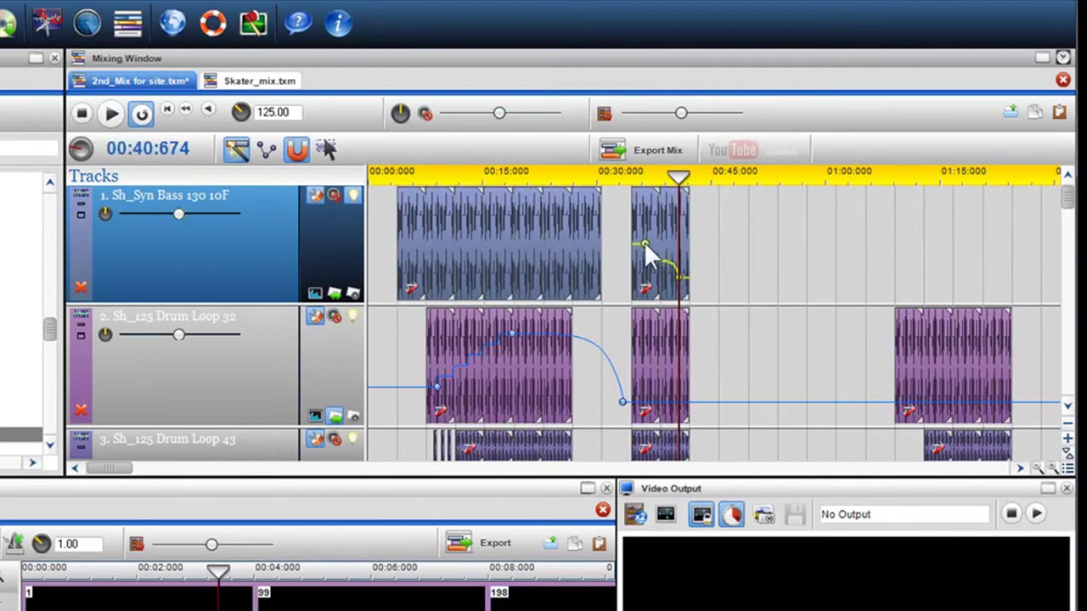
drag(644, 249, 651, 263)
mouse_move(654, 270)
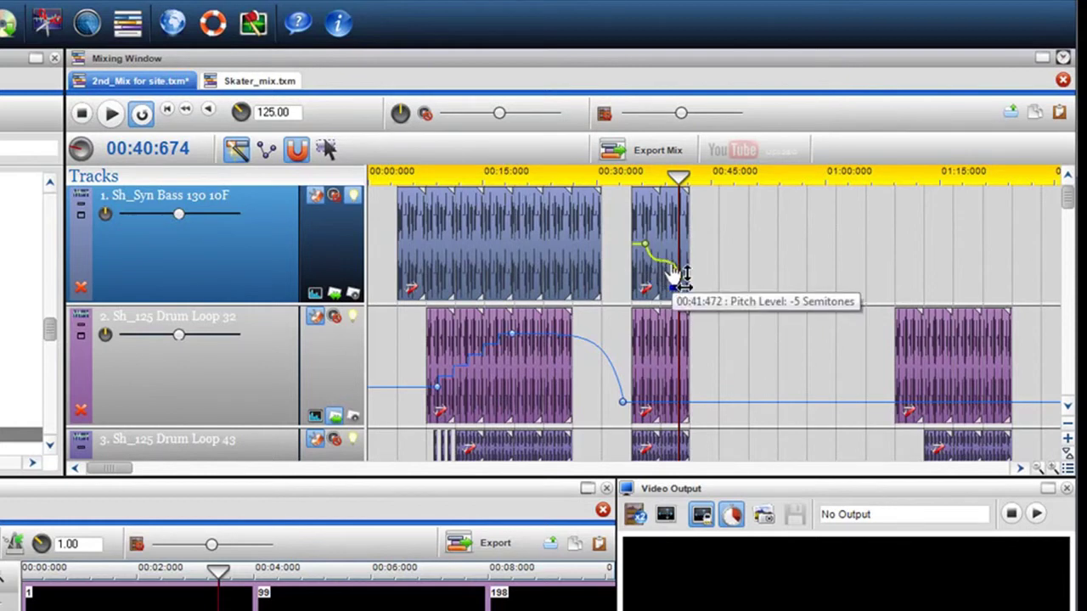
Step: Reset the second Syn Bass clip's pitch envelope to a flat 0 semitones
click(676, 263)
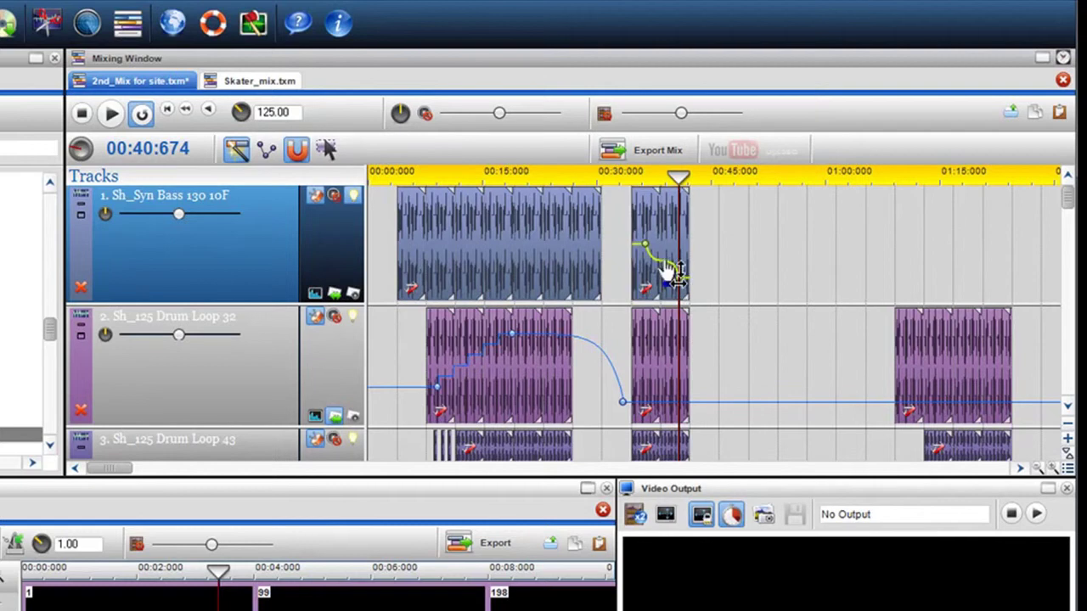
right_click(669, 268)
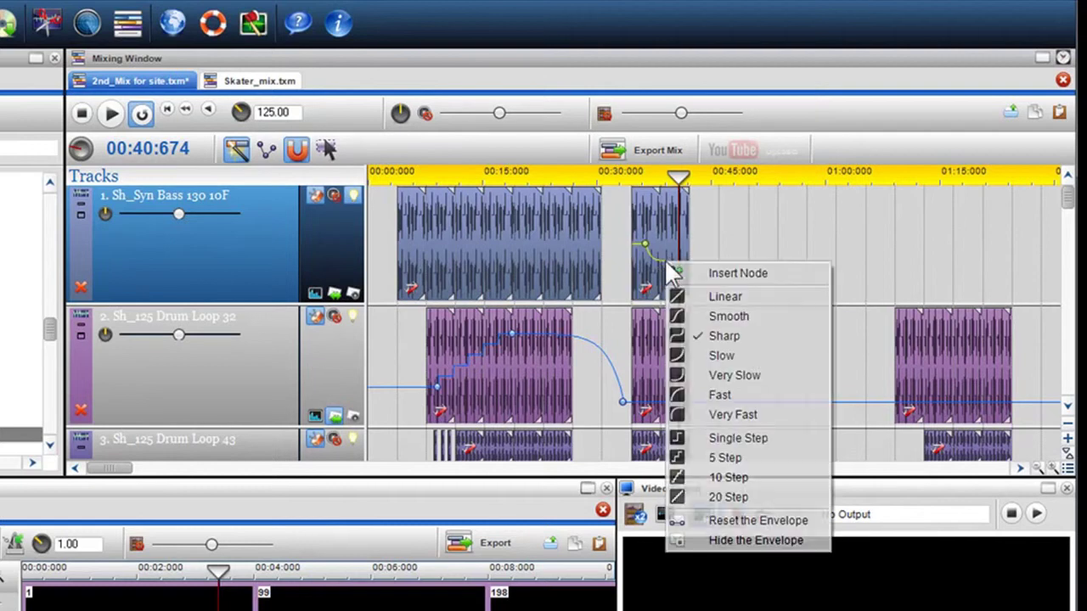
click(725, 518)
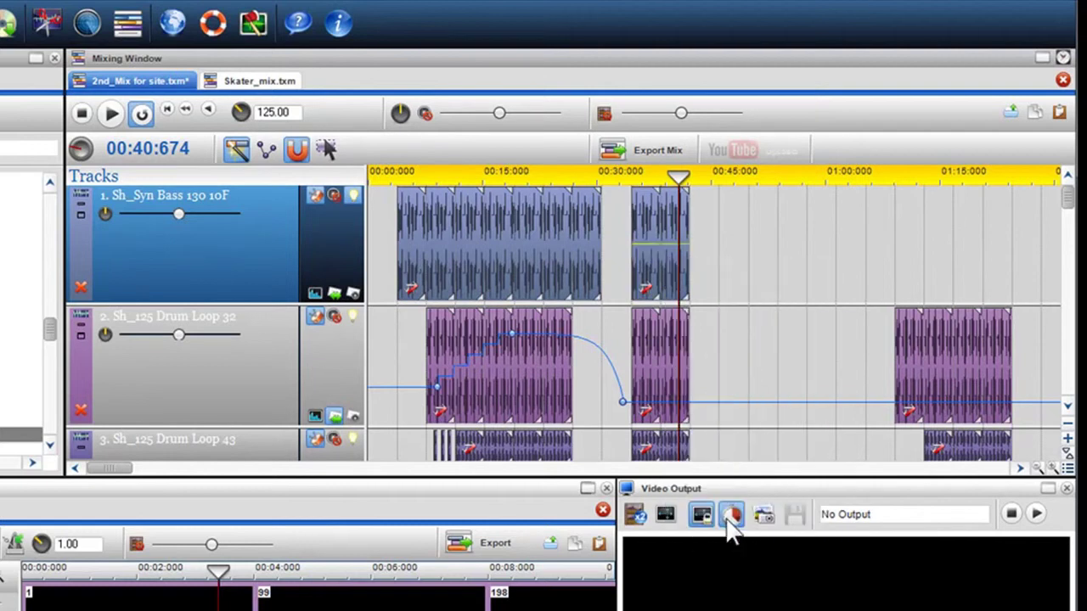
Step: Hide the pitch envelope on the second Syn Bass clip
click(671, 251)
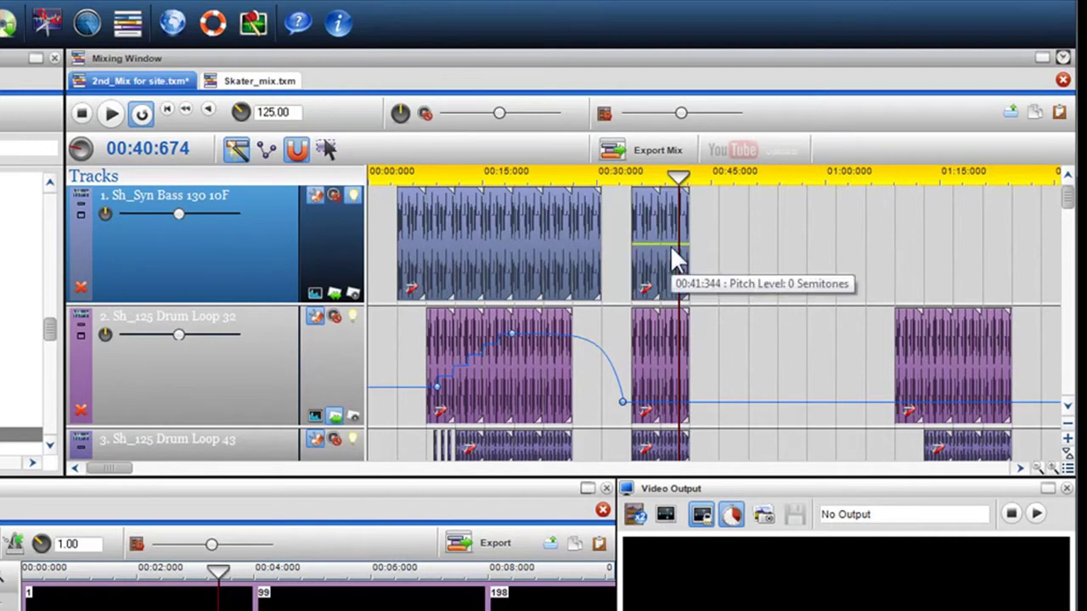
right_click(670, 246)
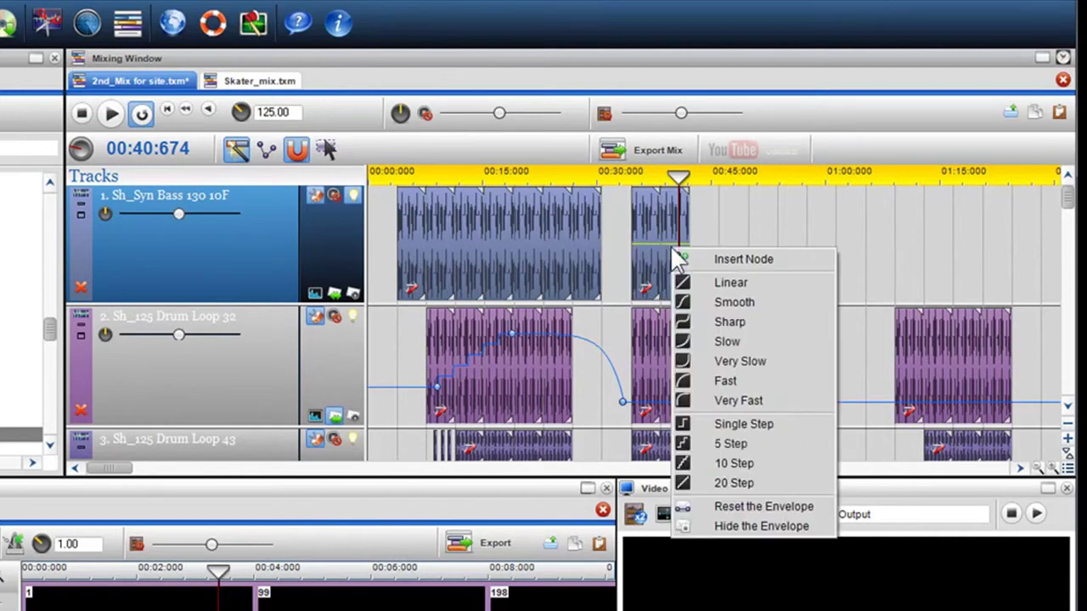
click(703, 525)
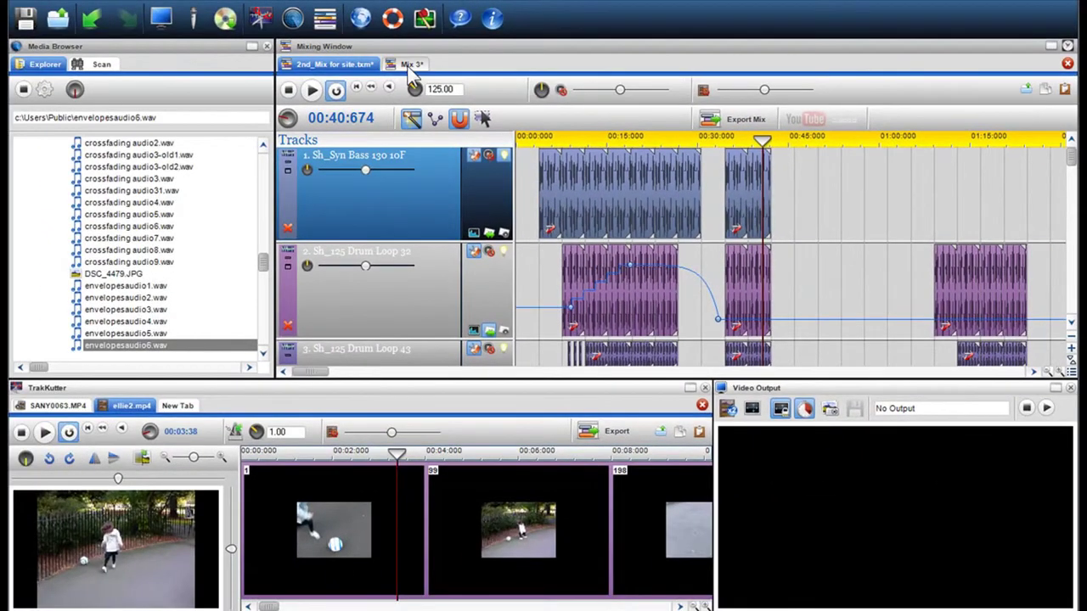
Step: Switch to the Mix 3 project and show the ellie2 clip's Video Envelope
click(237, 81)
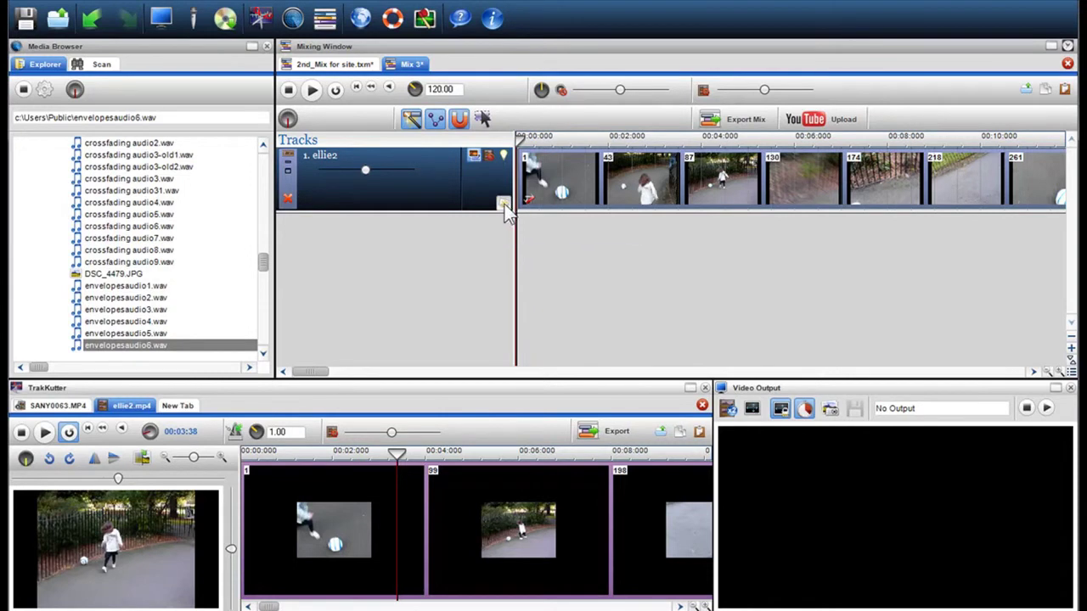
right_click(649, 181)
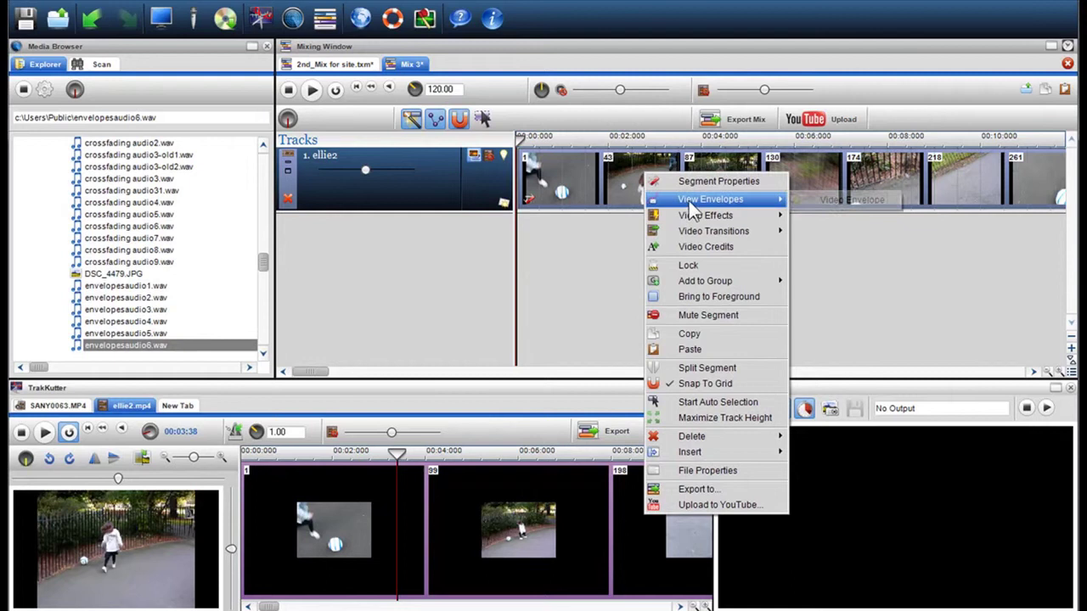
mouse_move(689, 202)
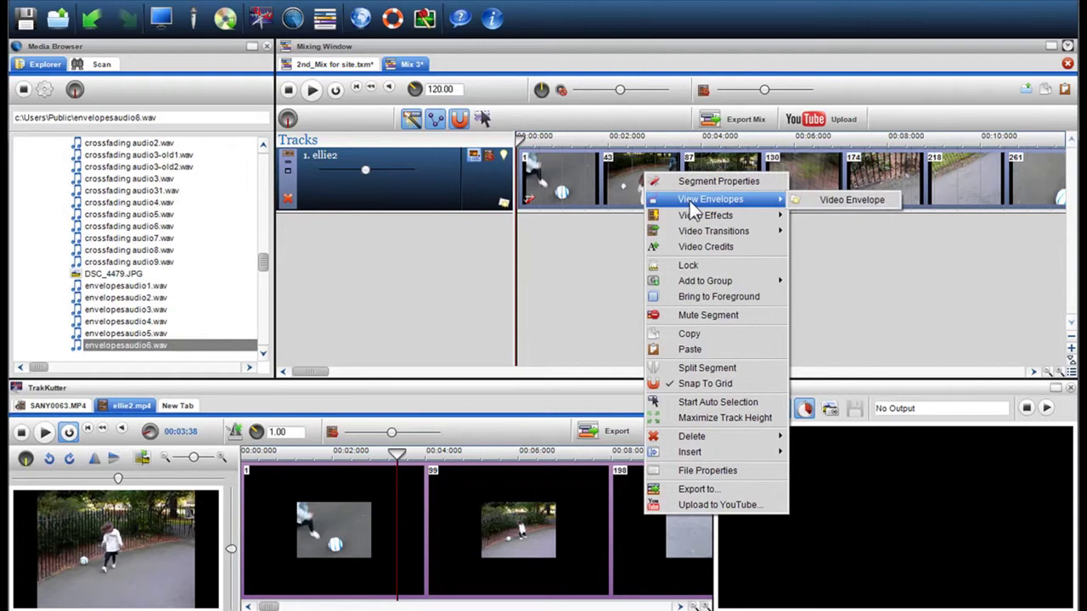
click(833, 202)
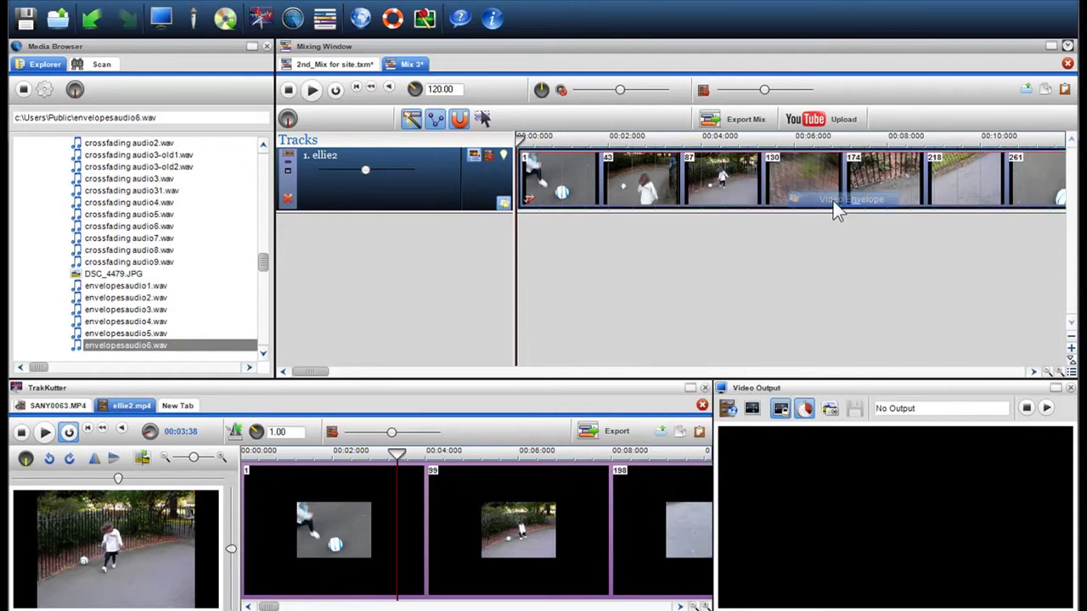
Step: Add a sharp drop to 0% on the ellie2 video envelope and play it back
click(586, 153)
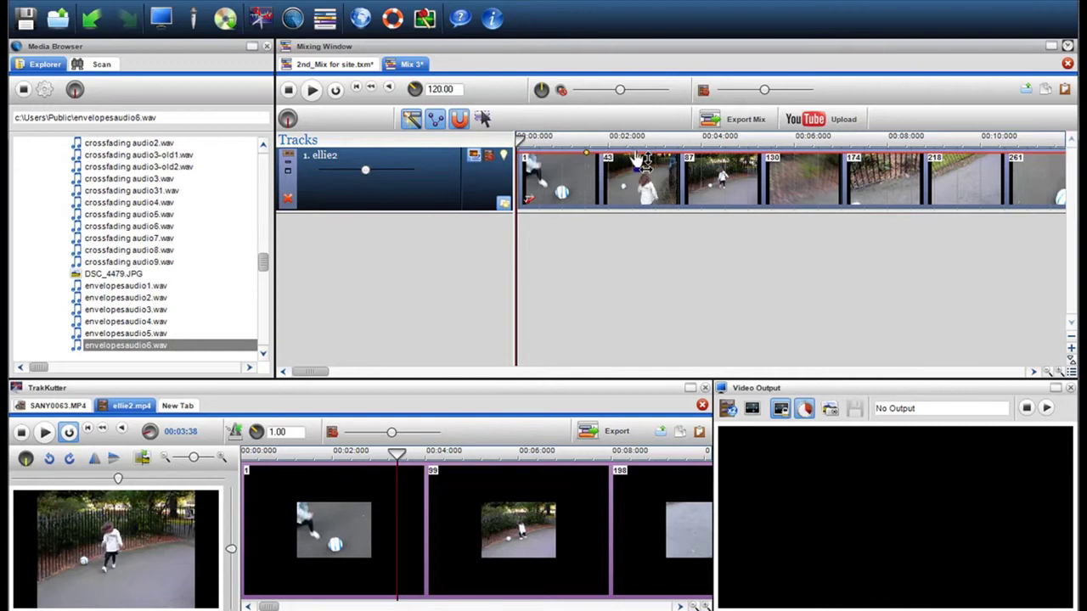
drag(644, 160, 656, 193)
right_click(635, 182)
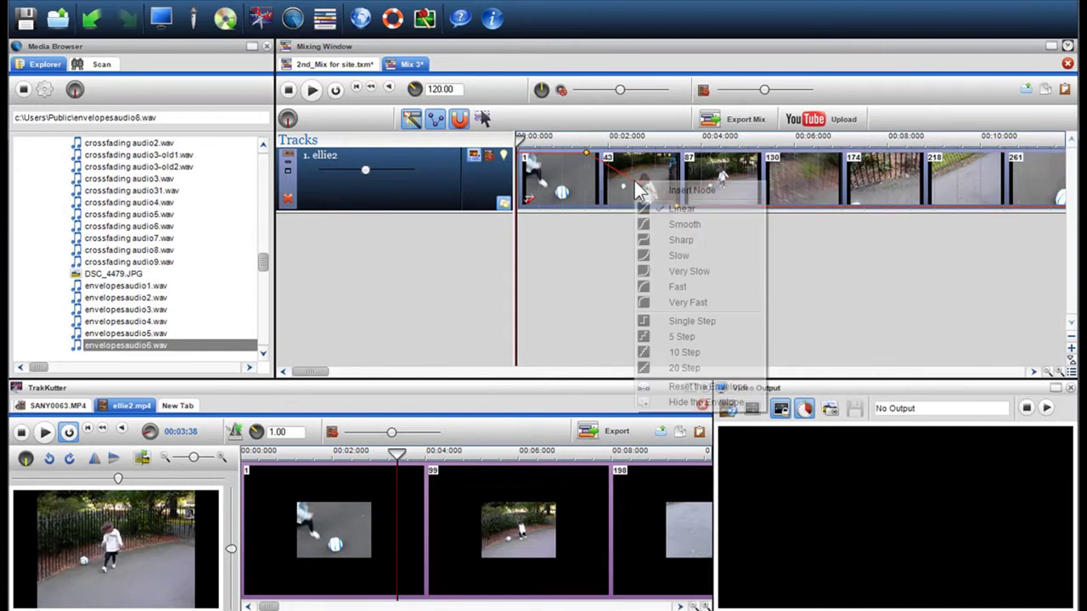
click(697, 236)
click(574, 233)
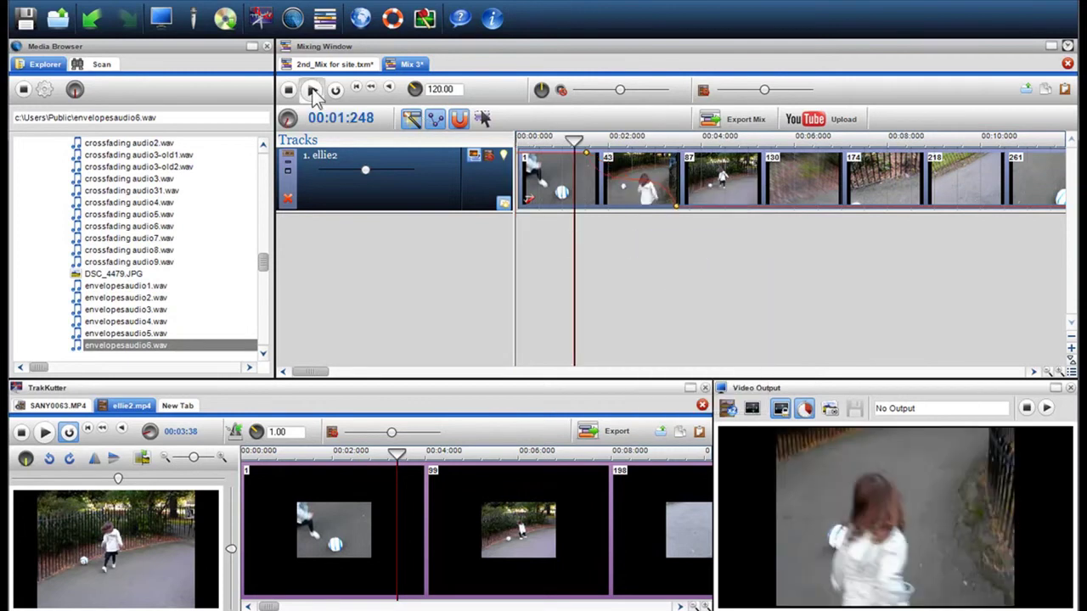
click(313, 90)
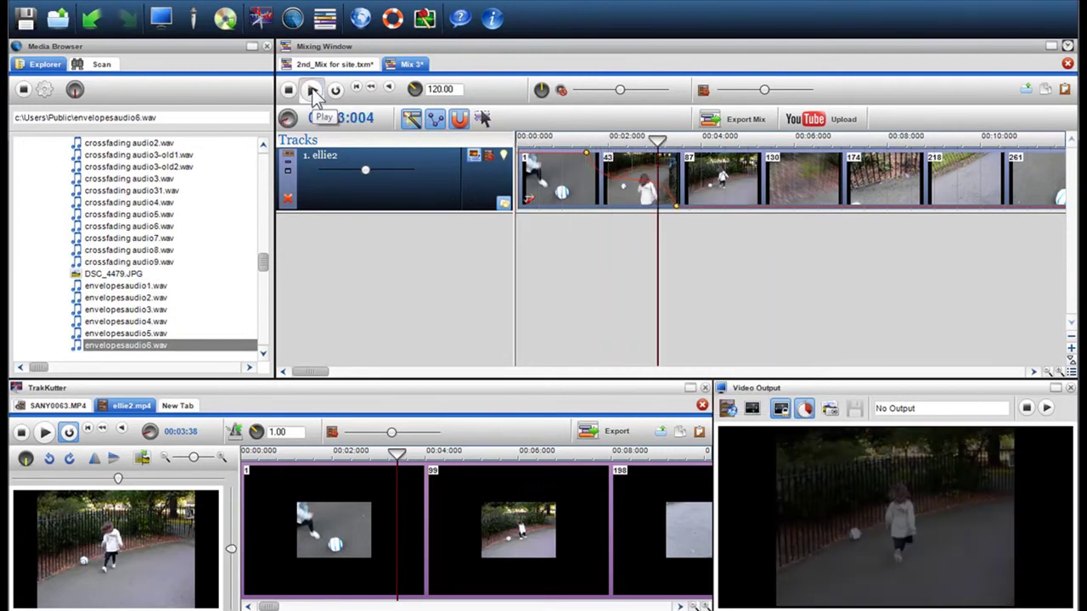